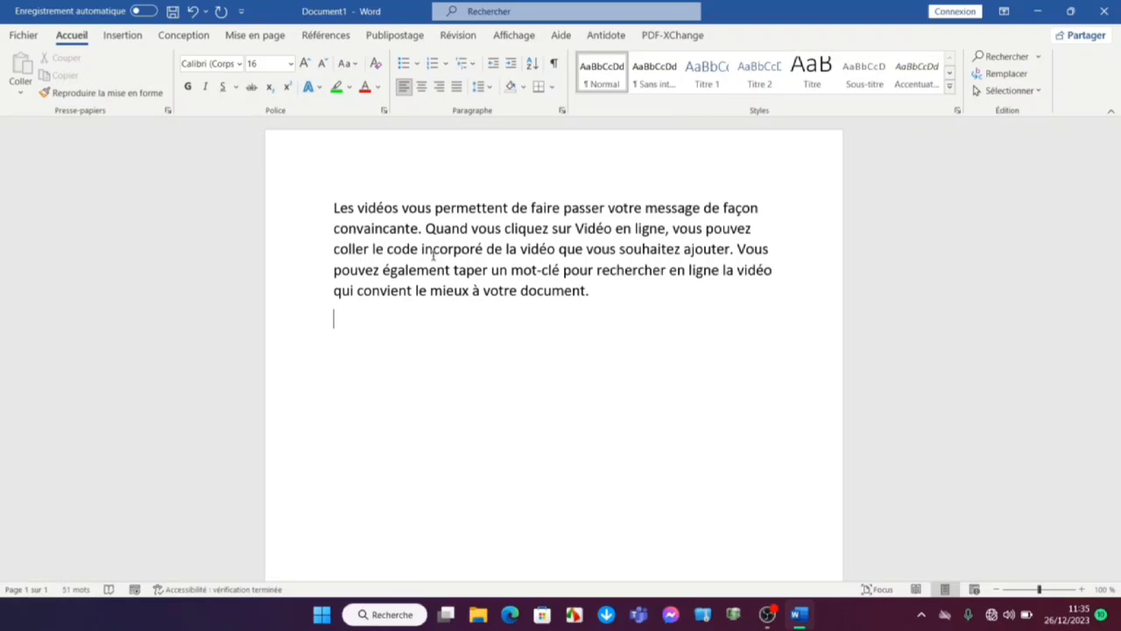
Format the entire document text as bold, italic and underlined
{"action": "key", "text": "ctrl+a"}
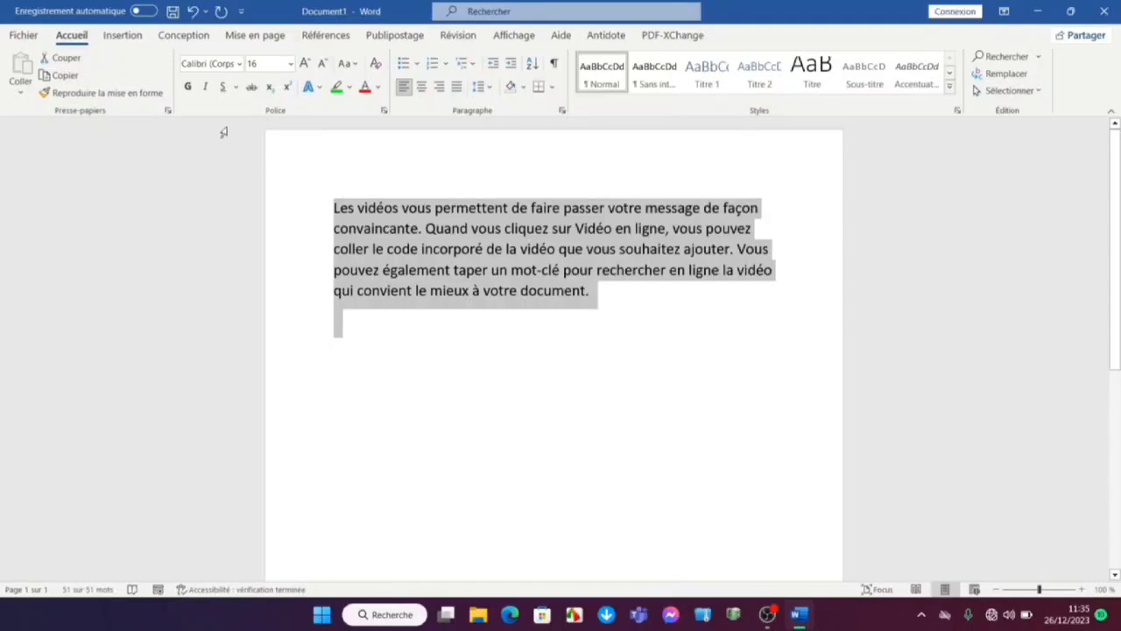
{"action": "left_click", "coordinate": [188, 87]}
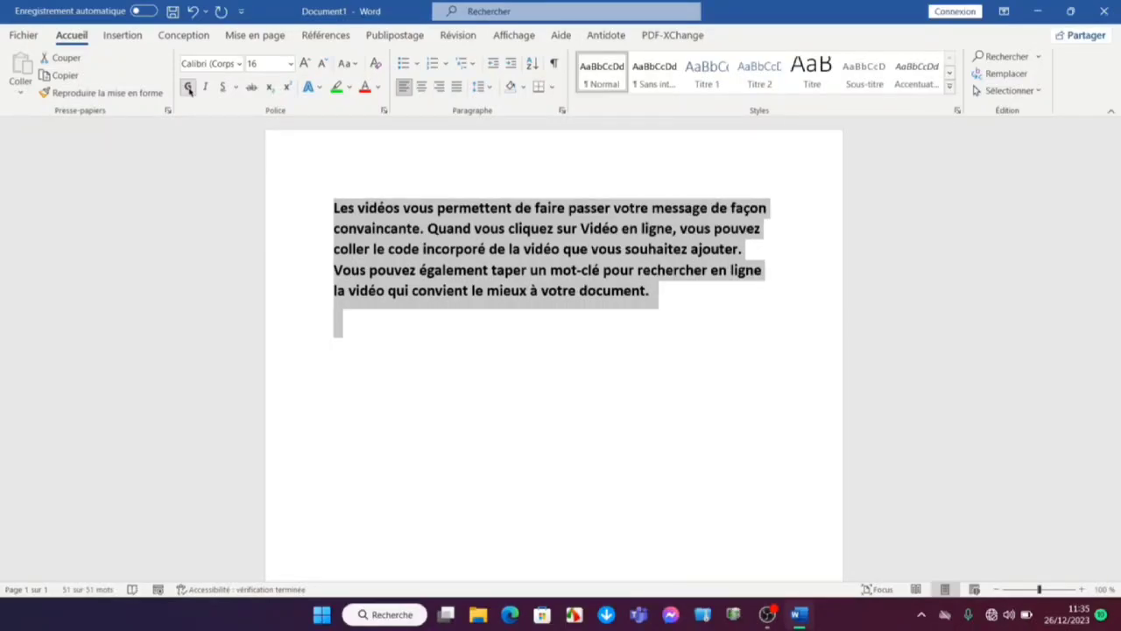
{"action": "left_click", "coordinate": [188, 88]}
{"action": "left_click", "coordinate": [188, 88]}
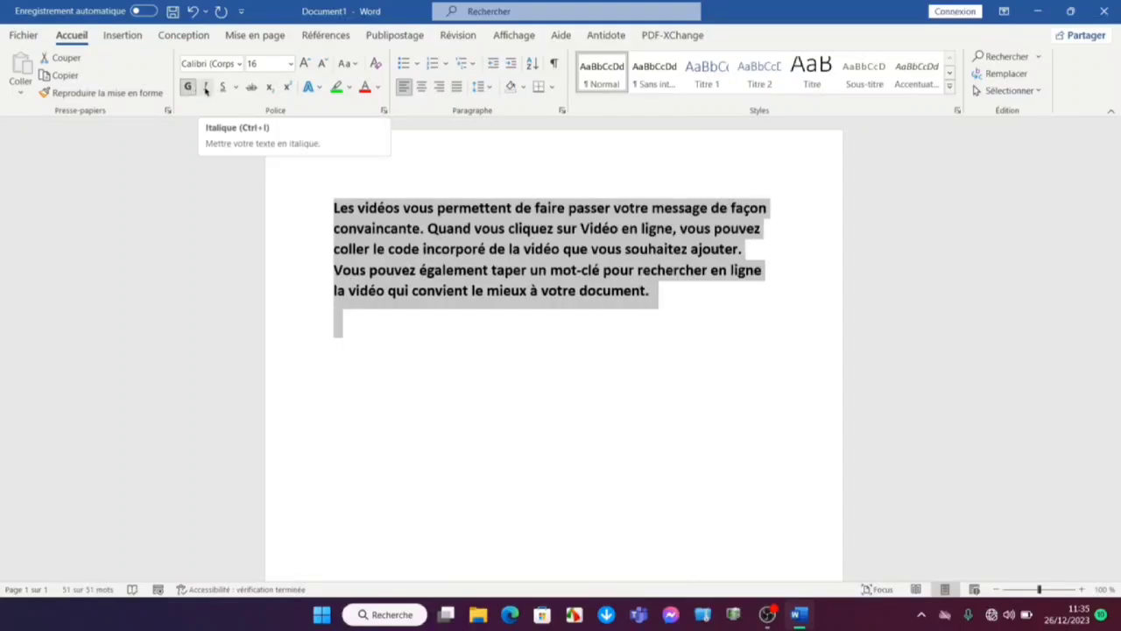
{"action": "left_click", "coordinate": [206, 87]}
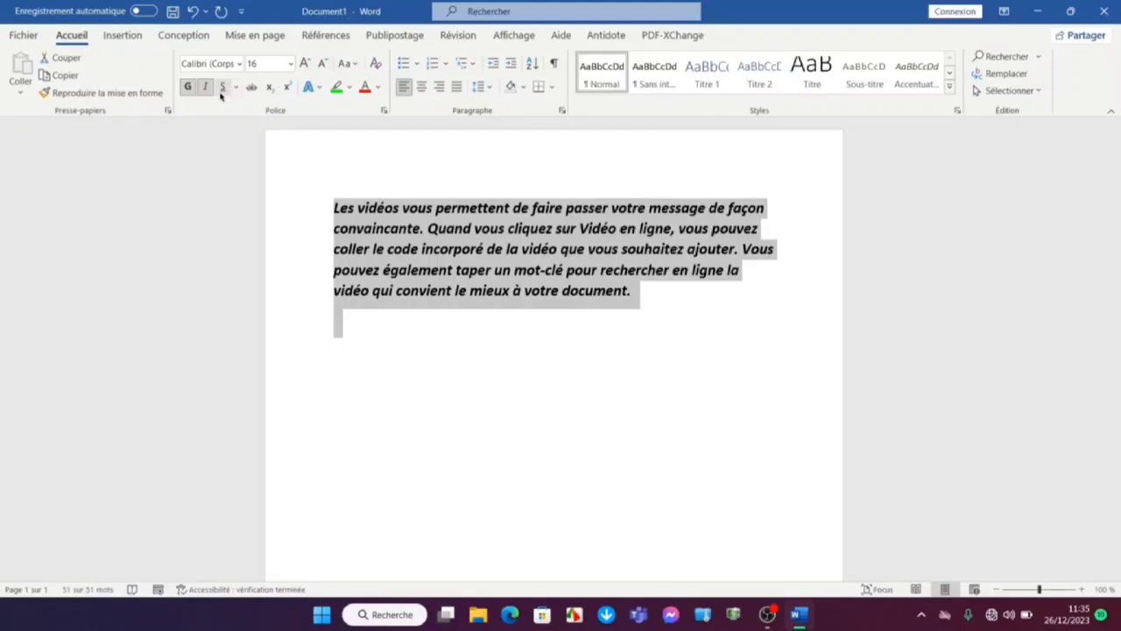
{"action": "left_click", "coordinate": [223, 88]}
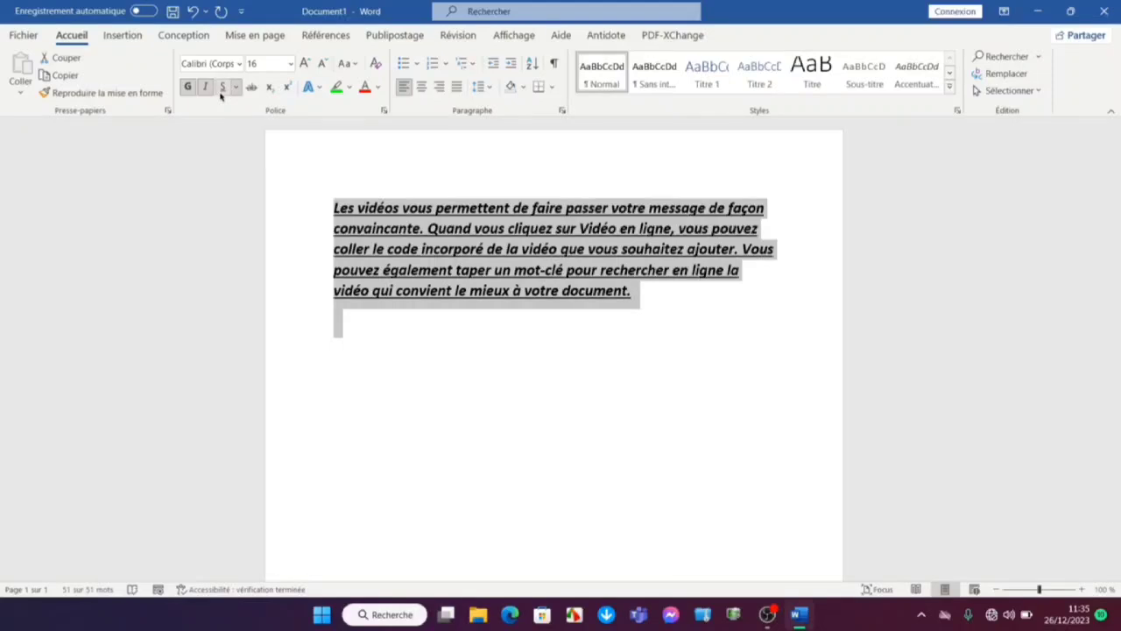
Examine the underline styles and colours, font sizes and typefaces available for the selected text
{"action": "left_click", "coordinate": [236, 88]}
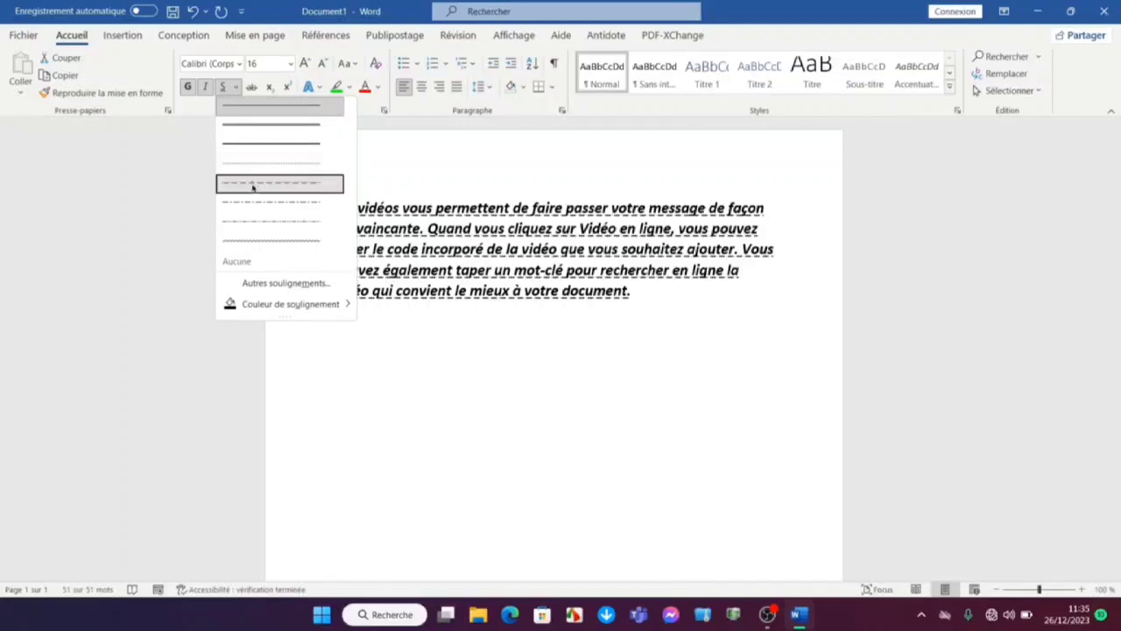
{"action": "mouse_move", "coordinate": [254, 305]}
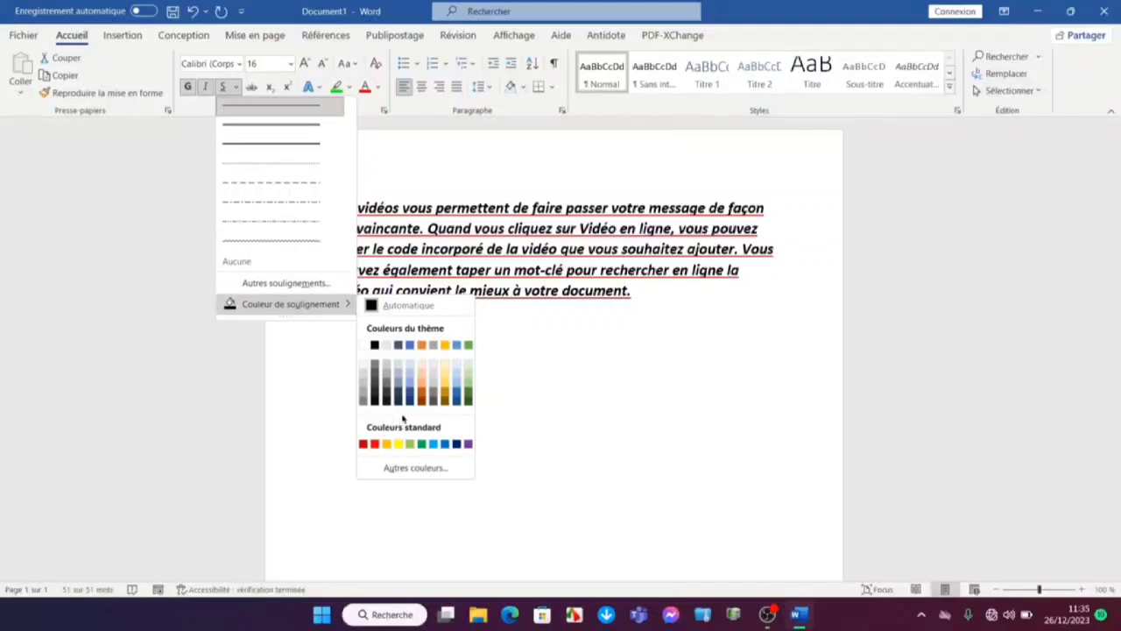
{"action": "left_click", "coordinate": [331, 363]}
{"action": "left_click", "coordinate": [340, 372]}
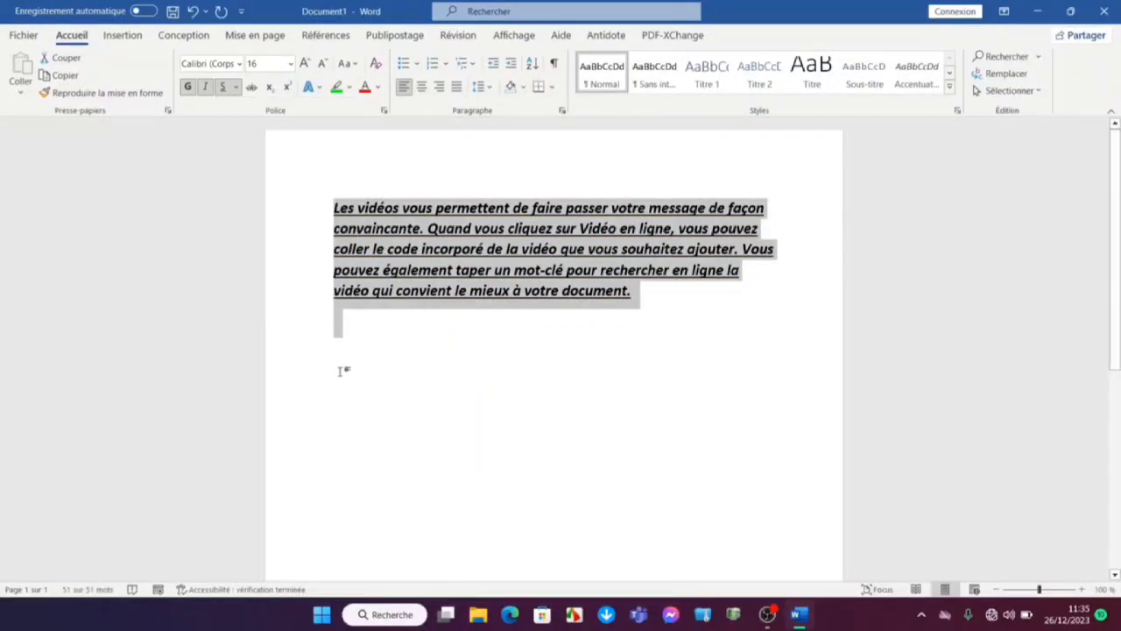
{"action": "left_click", "coordinate": [290, 63]}
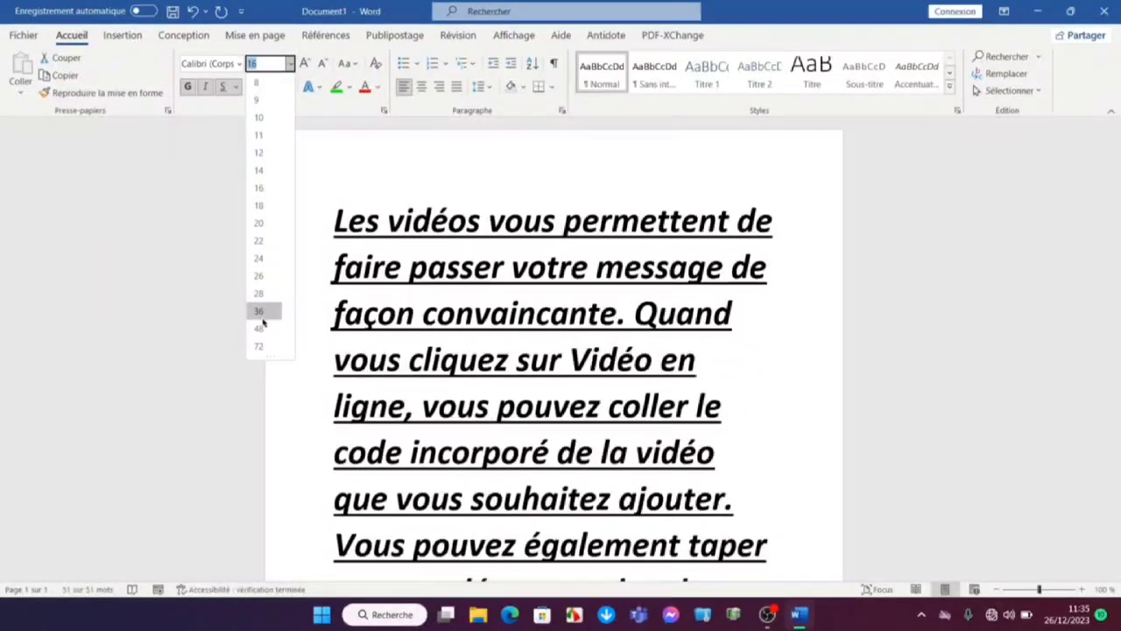
{"action": "left_click", "coordinate": [258, 187]}
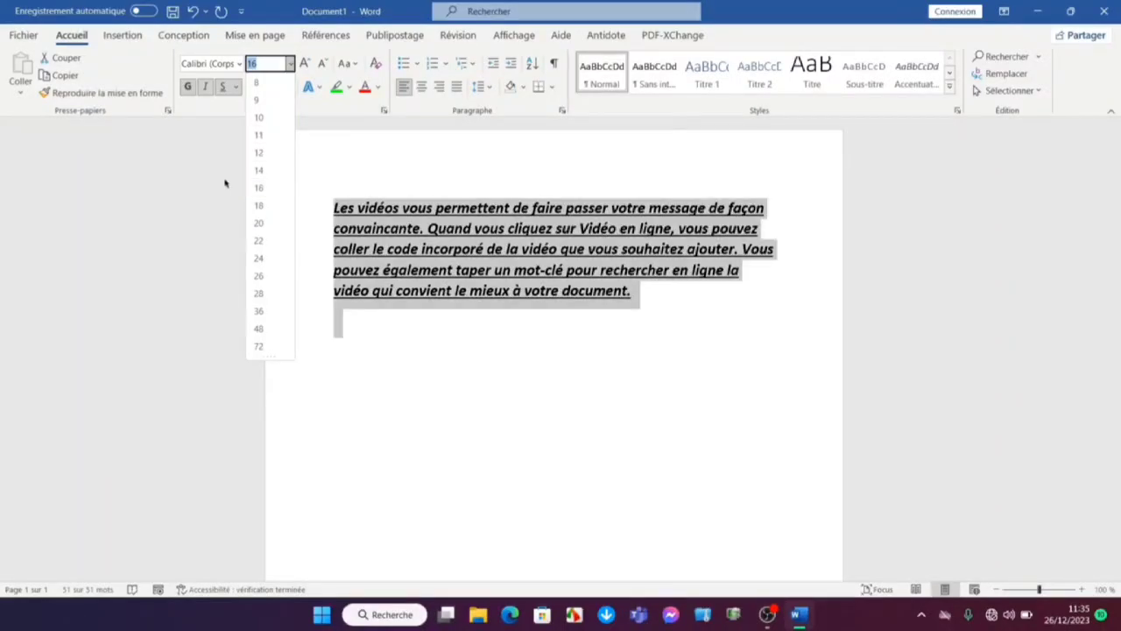
{"action": "left_click", "coordinate": [238, 67]}
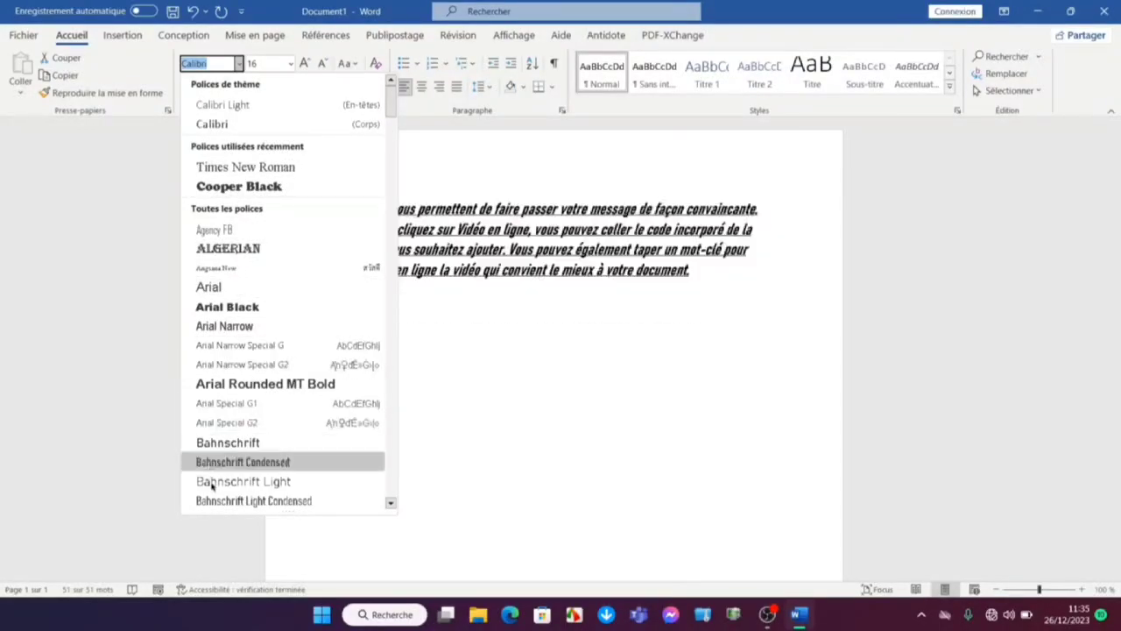
{"action": "left_click", "coordinate": [391, 504]}
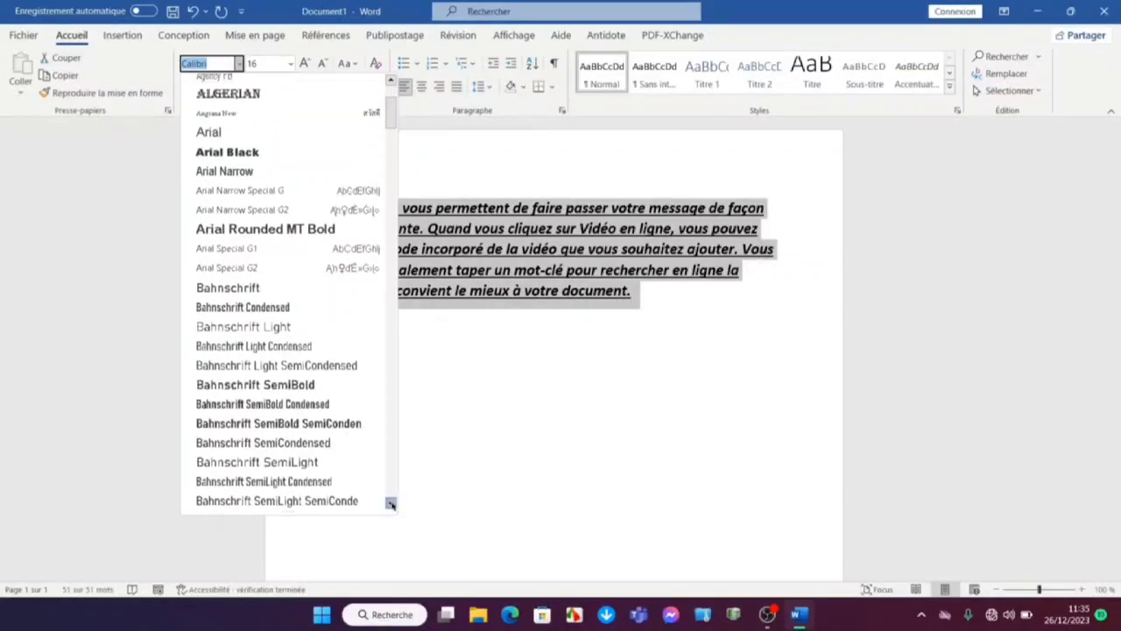
{"action": "left_click", "coordinate": [391, 504]}
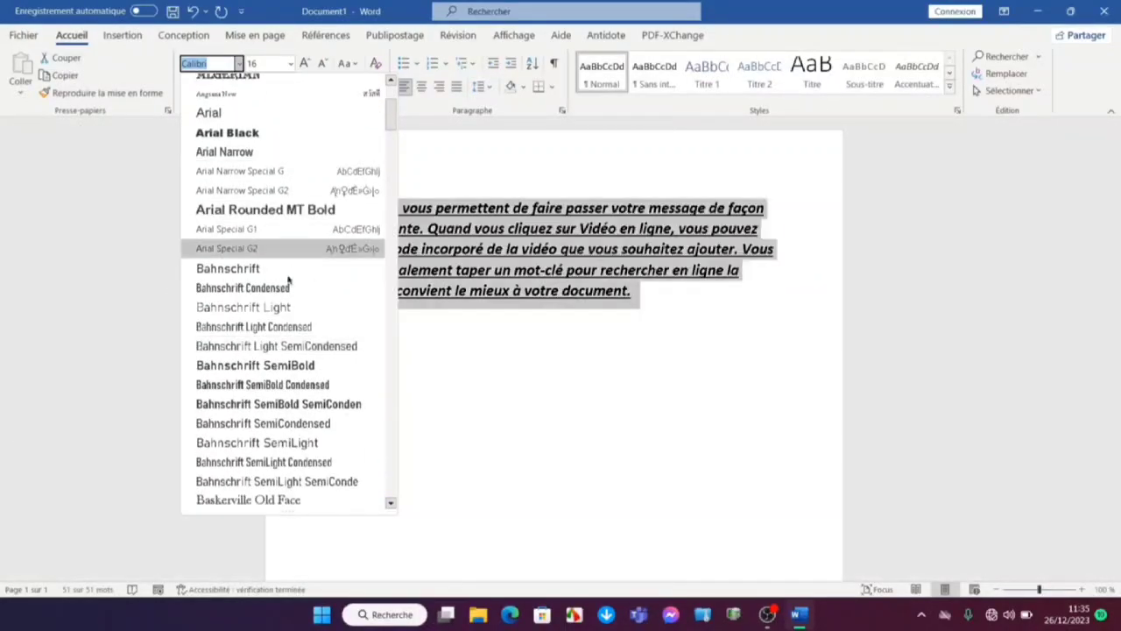
{"action": "left_click", "coordinate": [425, 407]}
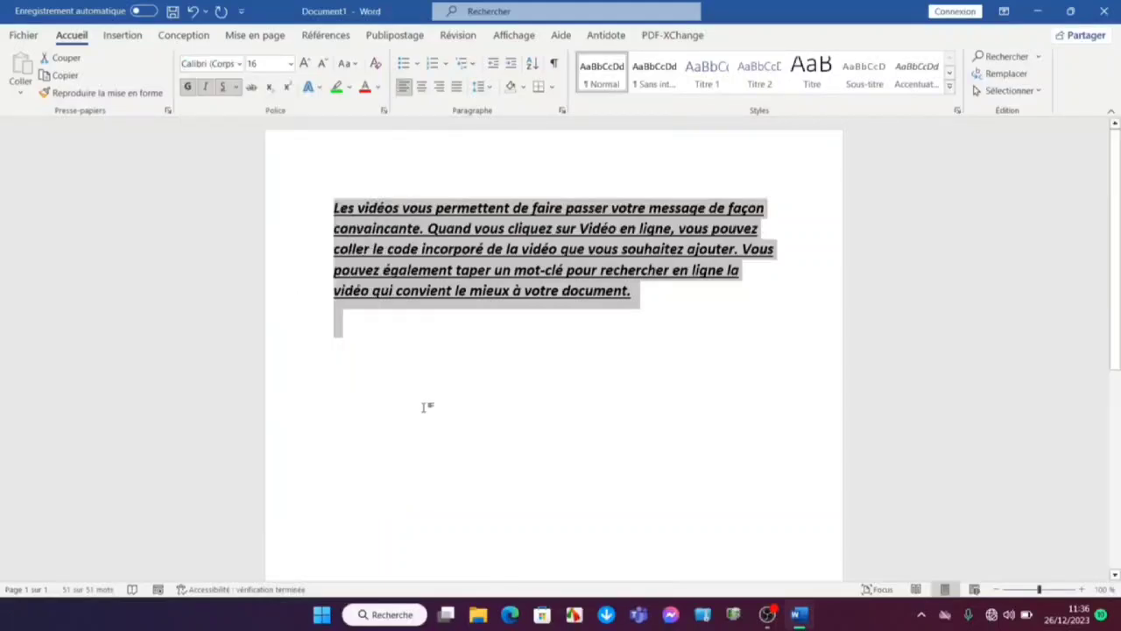
Highlight the whole text in bright green, replacing that highlight with yellow
{"action": "left_click", "coordinate": [336, 89]}
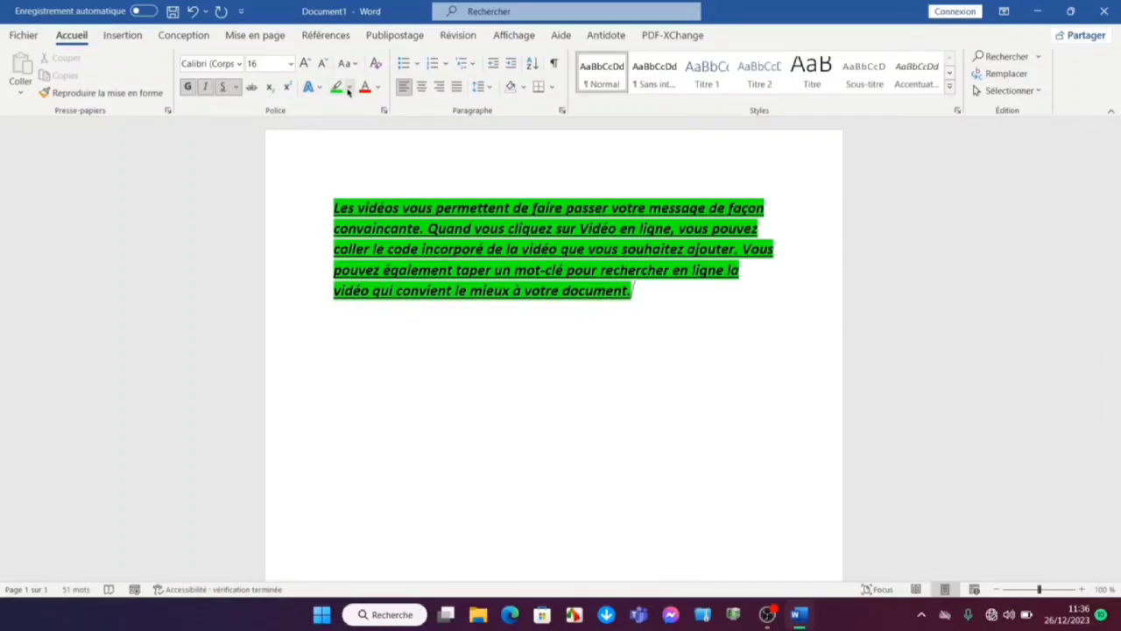
{"action": "left_click", "coordinate": [348, 88]}
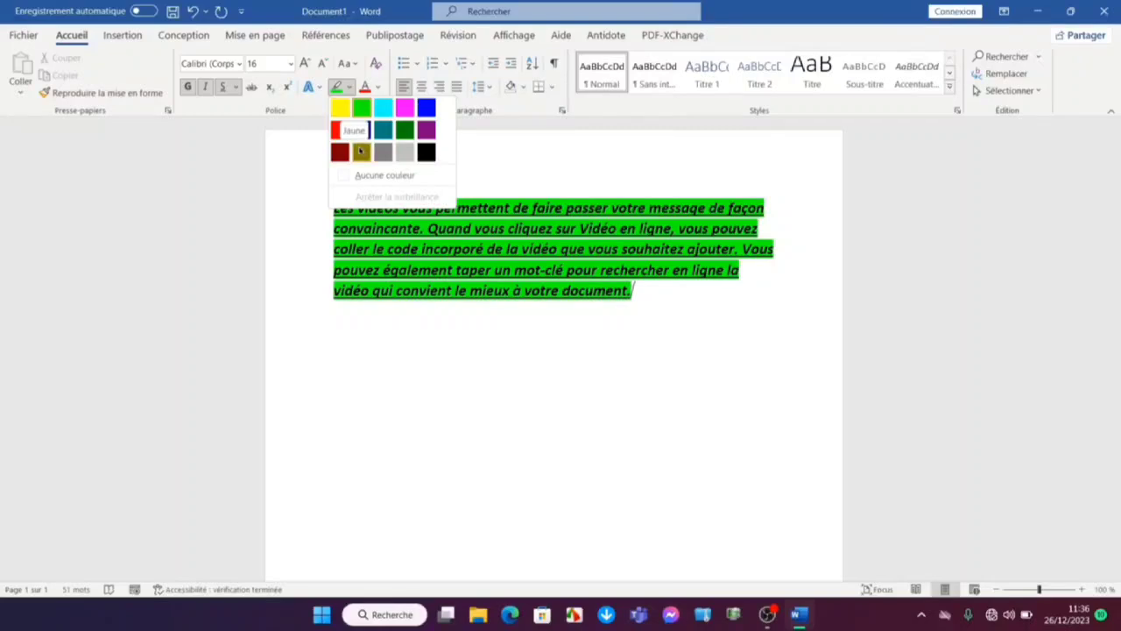
{"action": "left_click", "coordinate": [337, 111]}
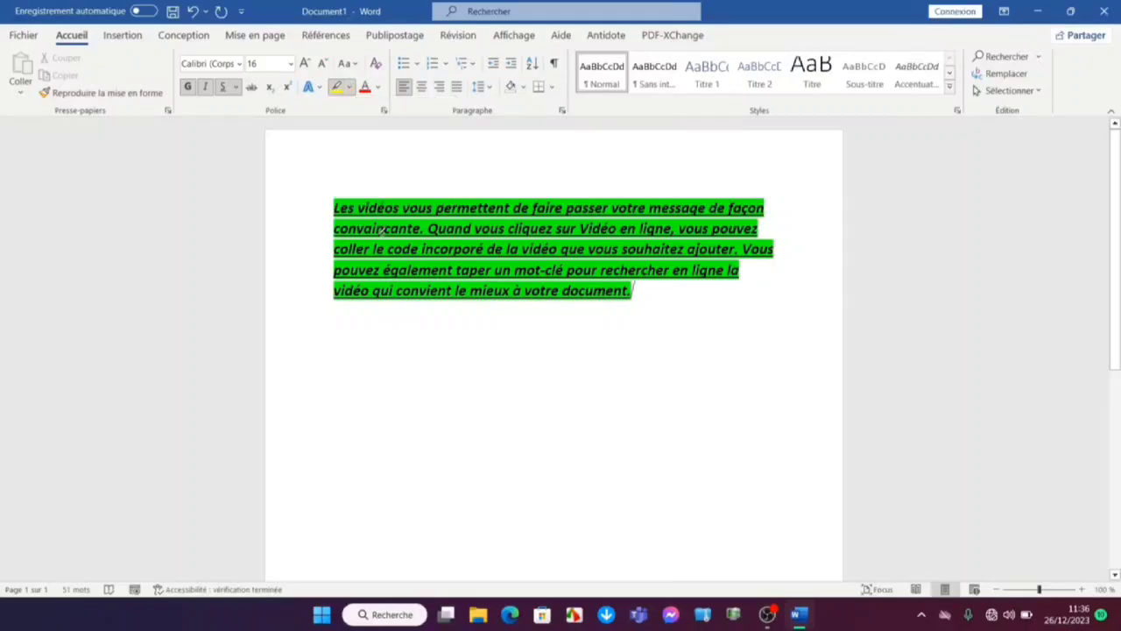
{"action": "key", "text": "ctrl+a"}
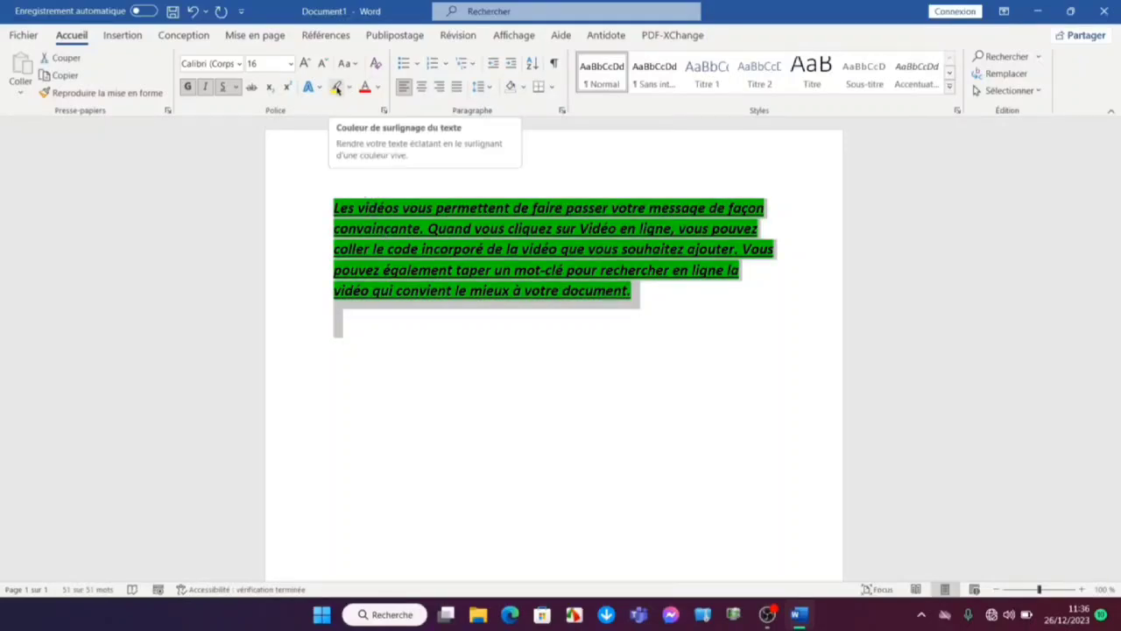
{"action": "left_click", "coordinate": [336, 88]}
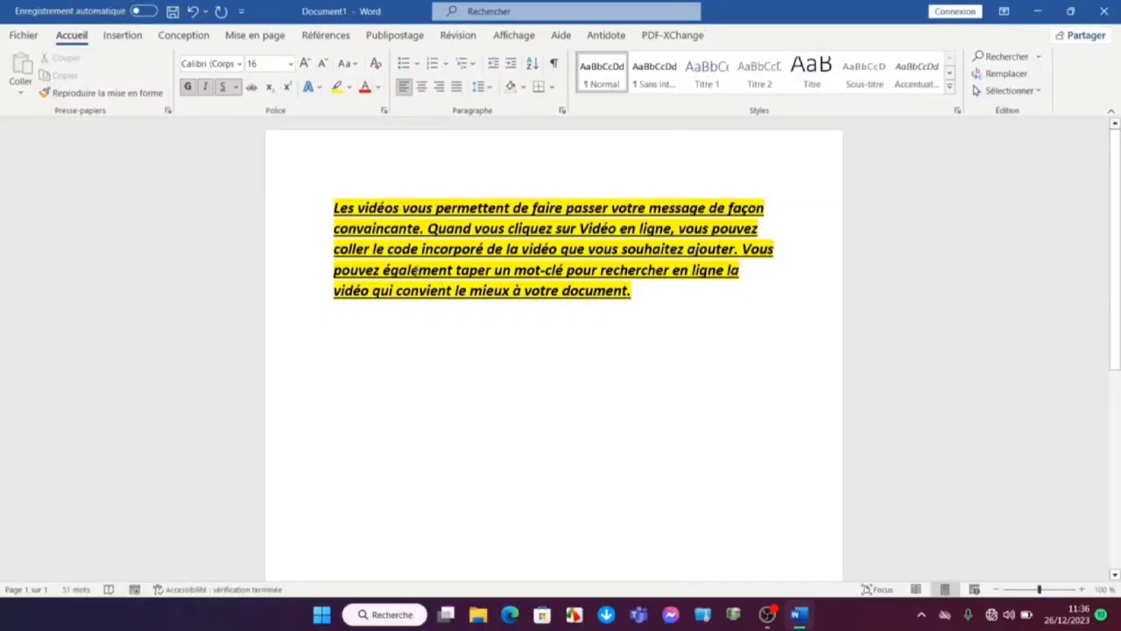
Colour the entire text red and preview the other font colours without applying one
{"action": "key", "text": "ctrl+a"}
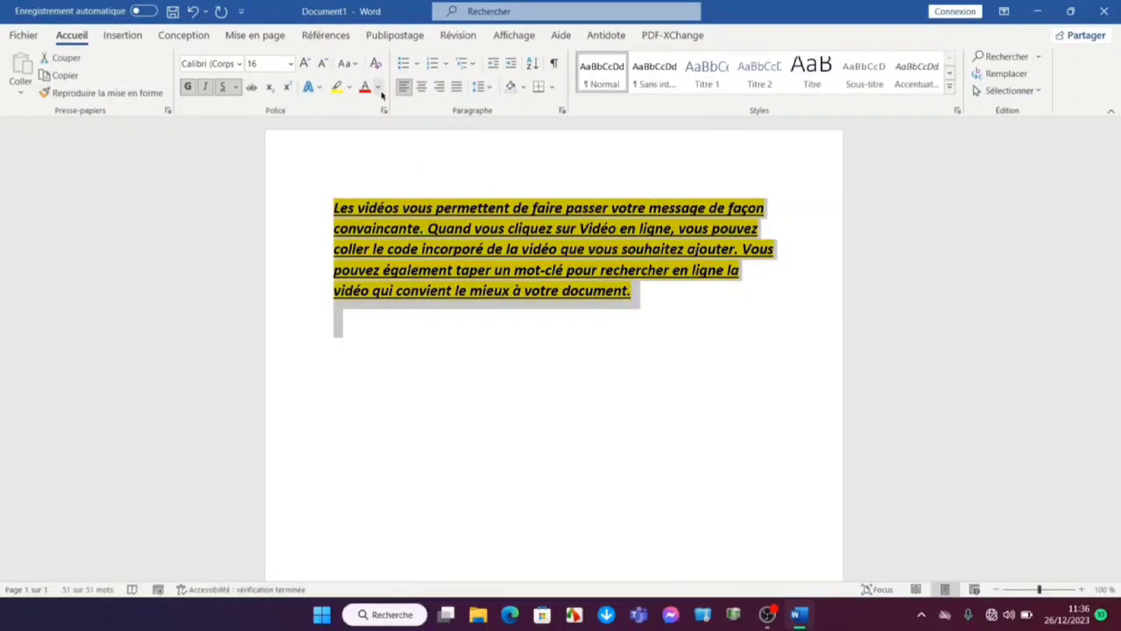
{"action": "left_click", "coordinate": [364, 88]}
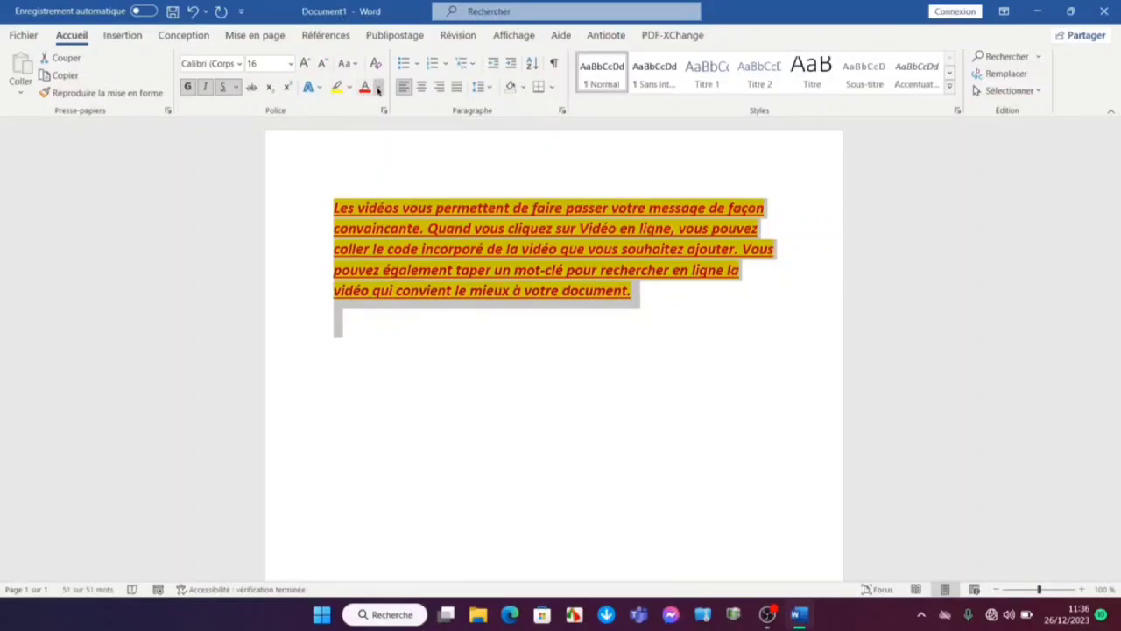
{"action": "left_click", "coordinate": [378, 87]}
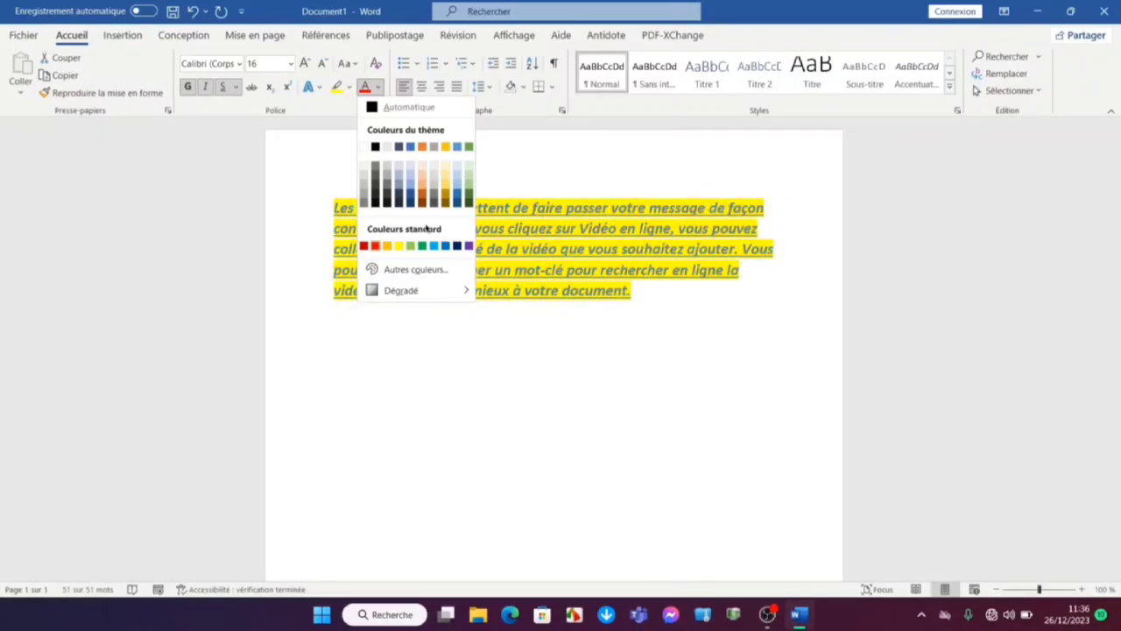
{"action": "key", "text": "Escape"}
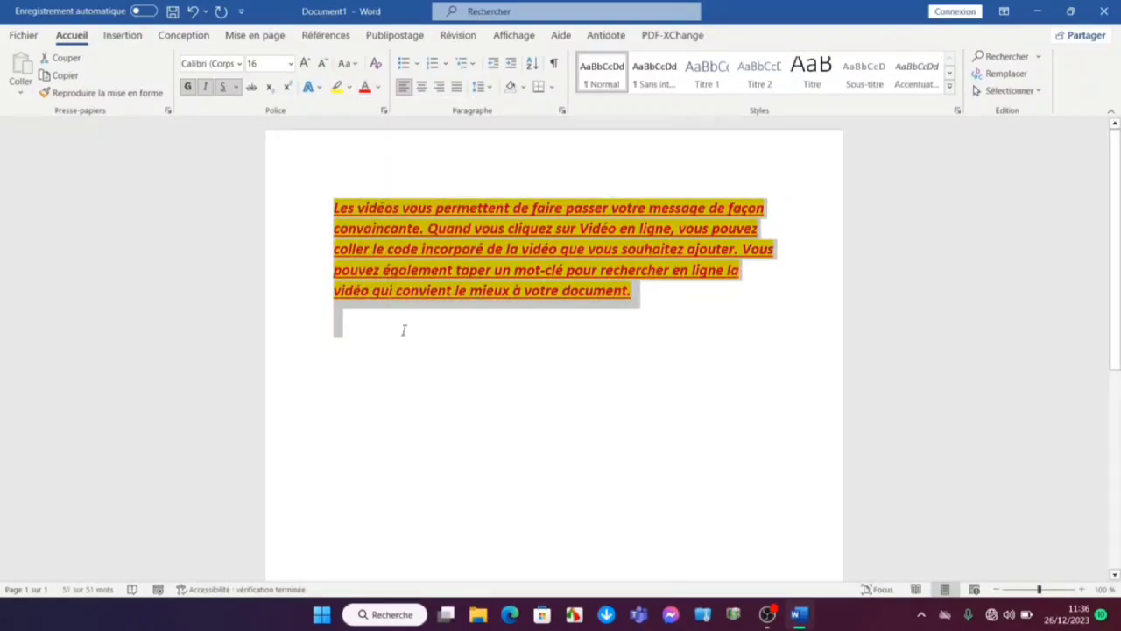
Enlarge the selected text stepwise to size 22, then shrink it stepwise to size 14
{"action": "left_click", "coordinate": [303, 64]}
{"action": "left_click", "coordinate": [303, 64]}
{"action": "left_click", "coordinate": [303, 64]}
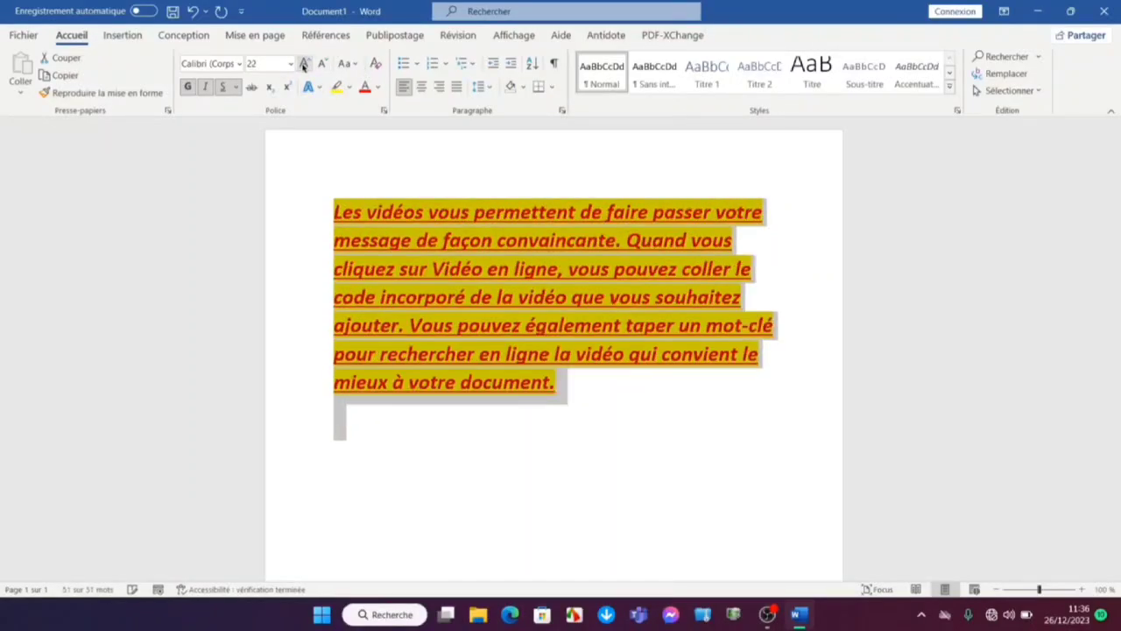
{"action": "left_click", "coordinate": [323, 65]}
{"action": "left_click", "coordinate": [323, 64]}
{"action": "left_click", "coordinate": [323, 65]}
{"action": "left_click", "coordinate": [324, 65]}
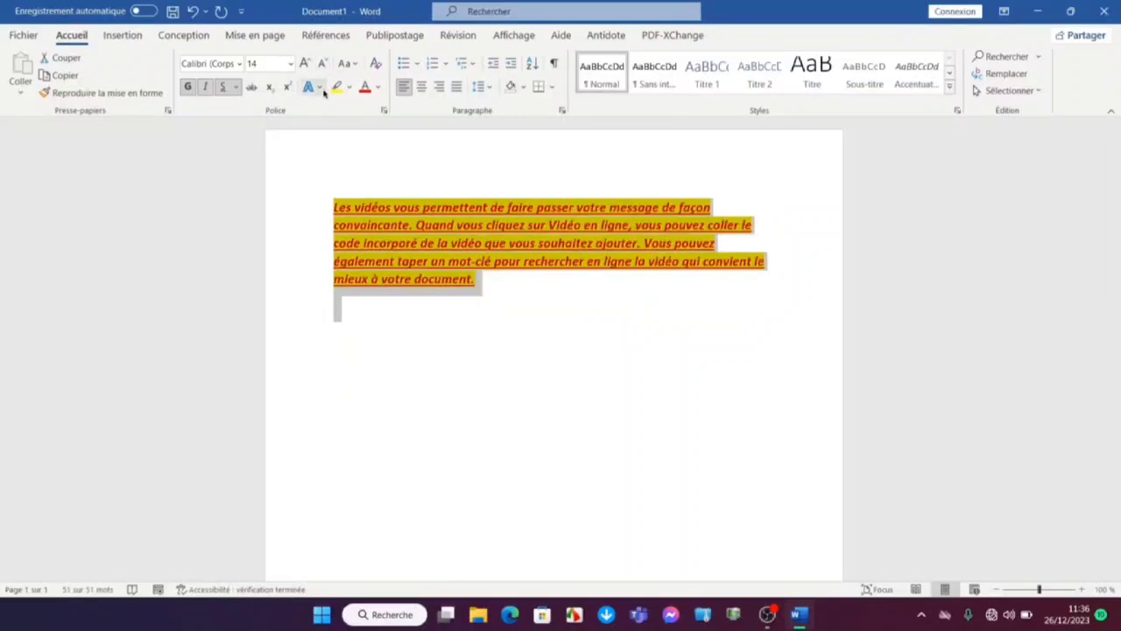
Look over the text effects without applying one, then clear all formatting from the selected text
{"action": "left_click", "coordinate": [311, 86]}
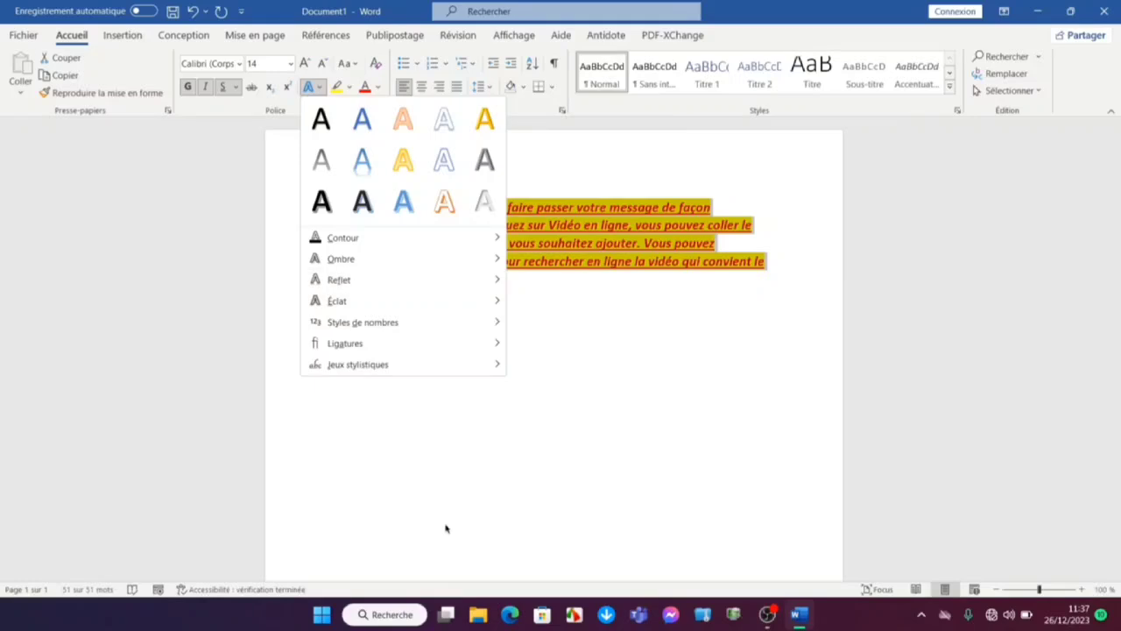
{"action": "key", "text": "Escape"}
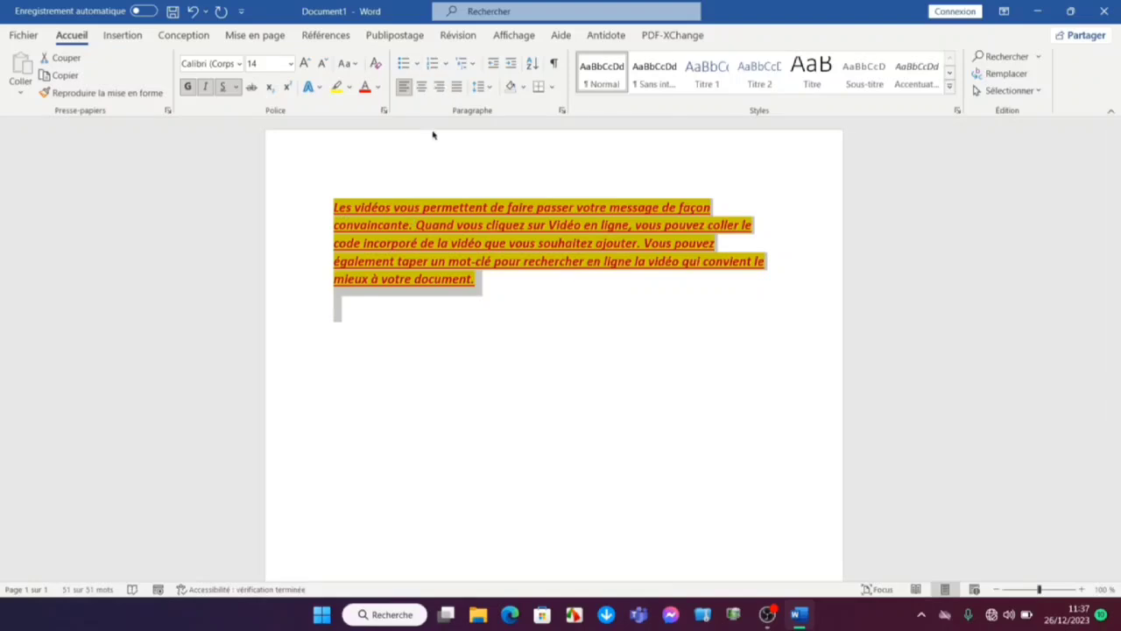
{"action": "left_click", "coordinate": [374, 64]}
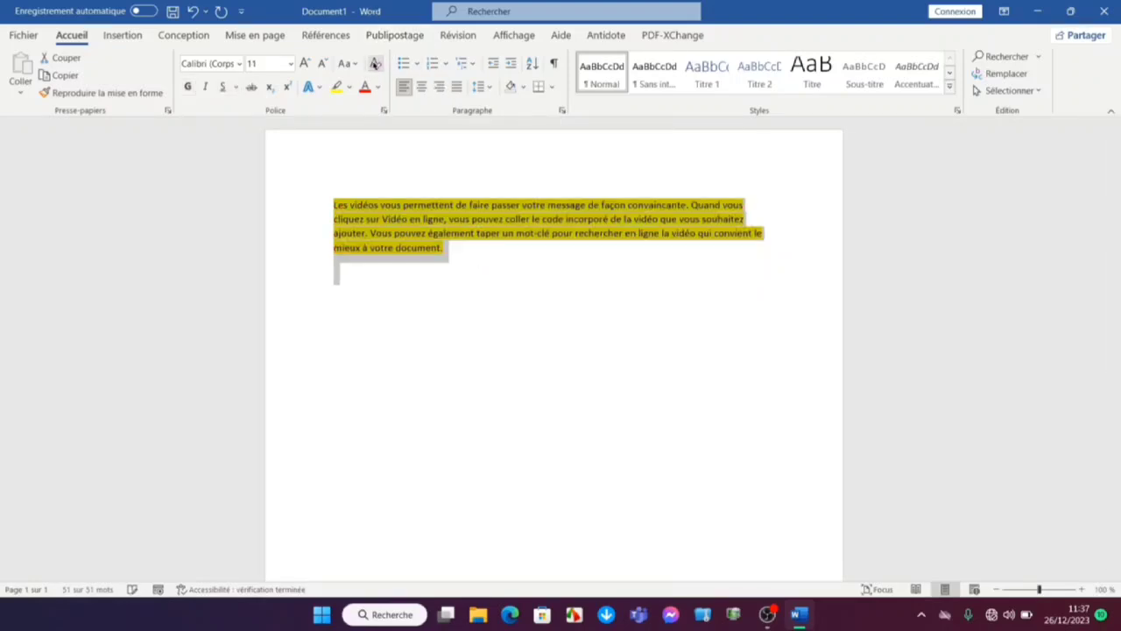
{"action": "left_click", "coordinate": [478, 270]}
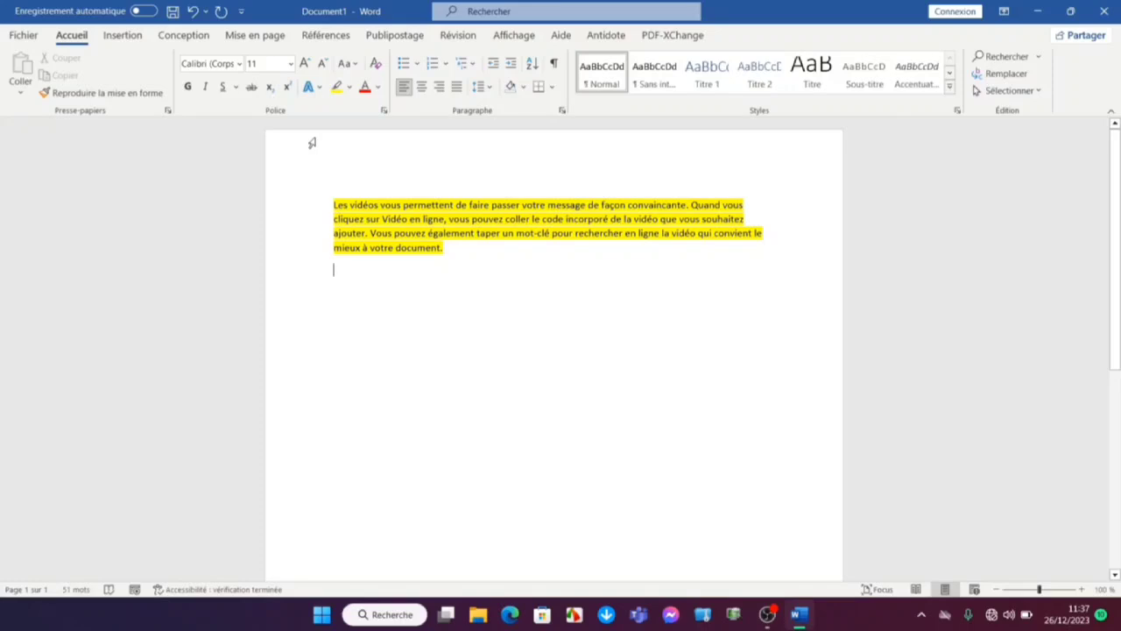
Apply strikethrough to the whole text and set its font size to 24
{"action": "key", "text": "ctrl+a"}
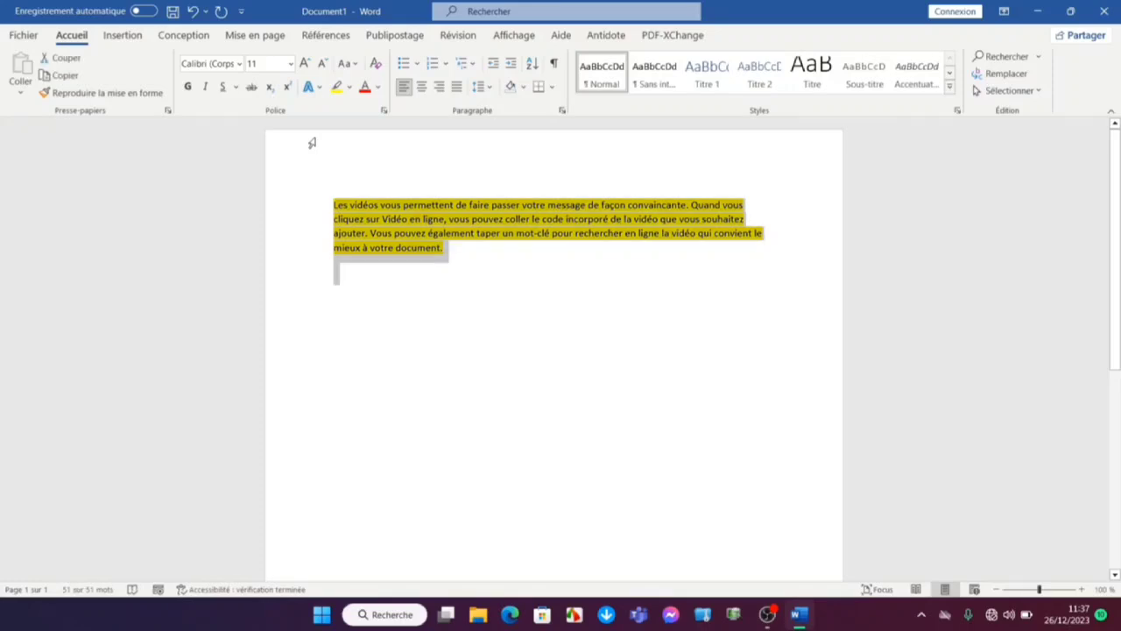
{"action": "left_click", "coordinate": [252, 90]}
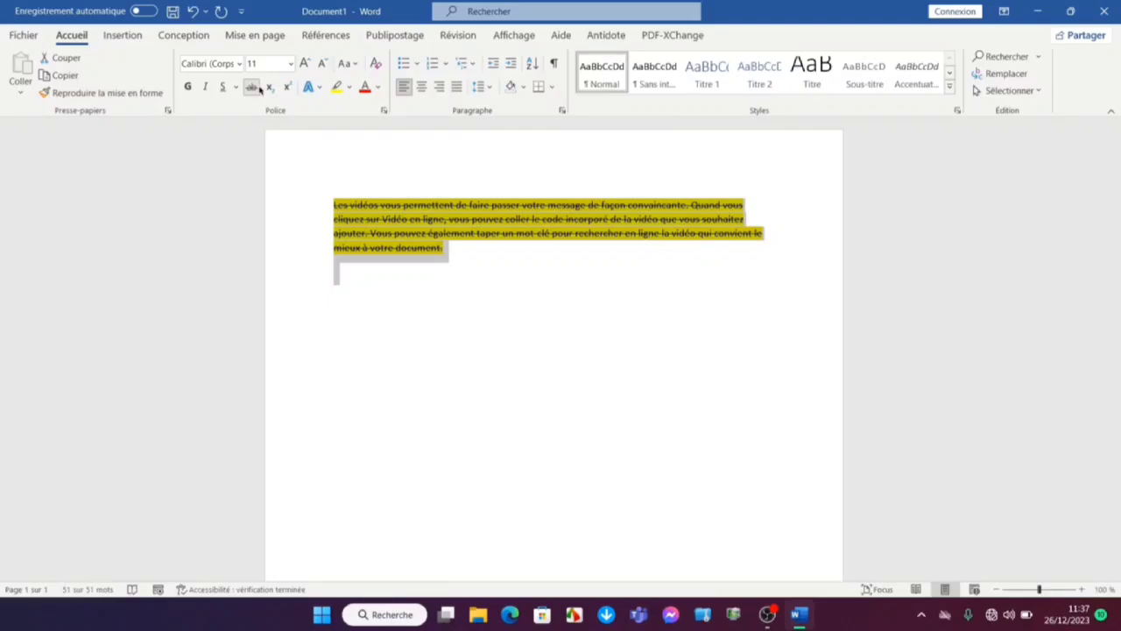
{"action": "left_click", "coordinate": [288, 66]}
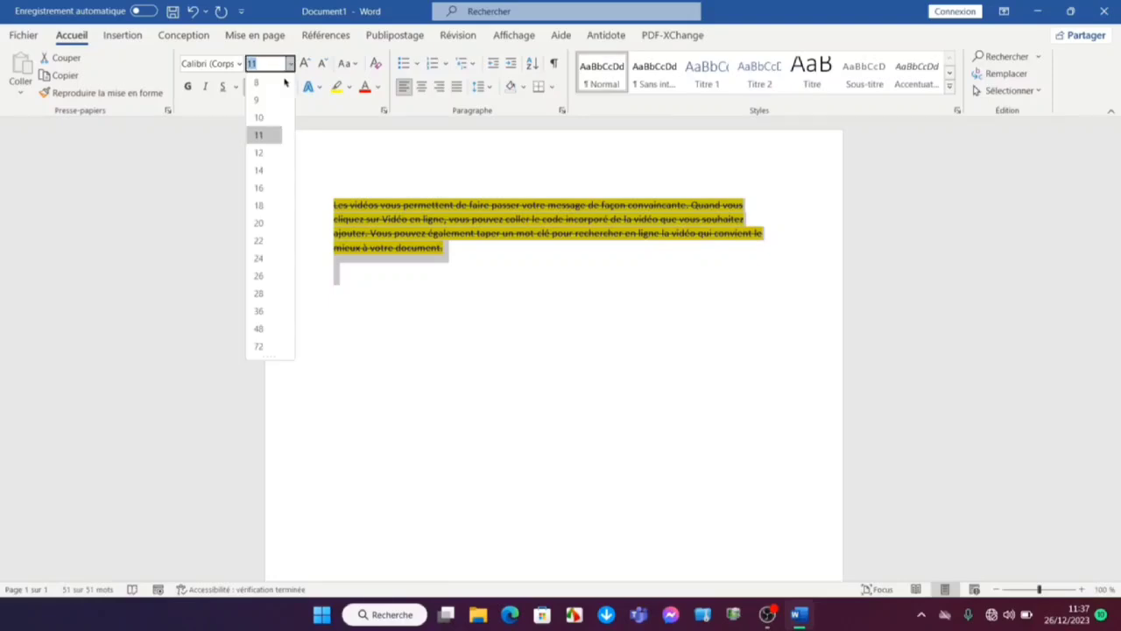
{"action": "left_click", "coordinate": [257, 259]}
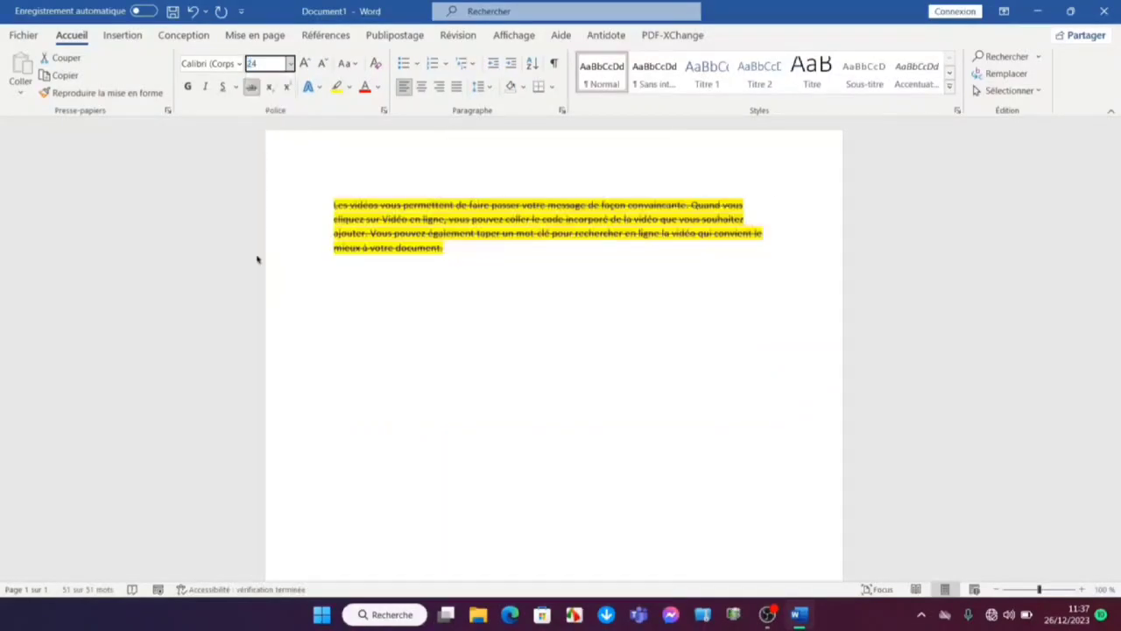
{"action": "left_click", "coordinate": [252, 88]}
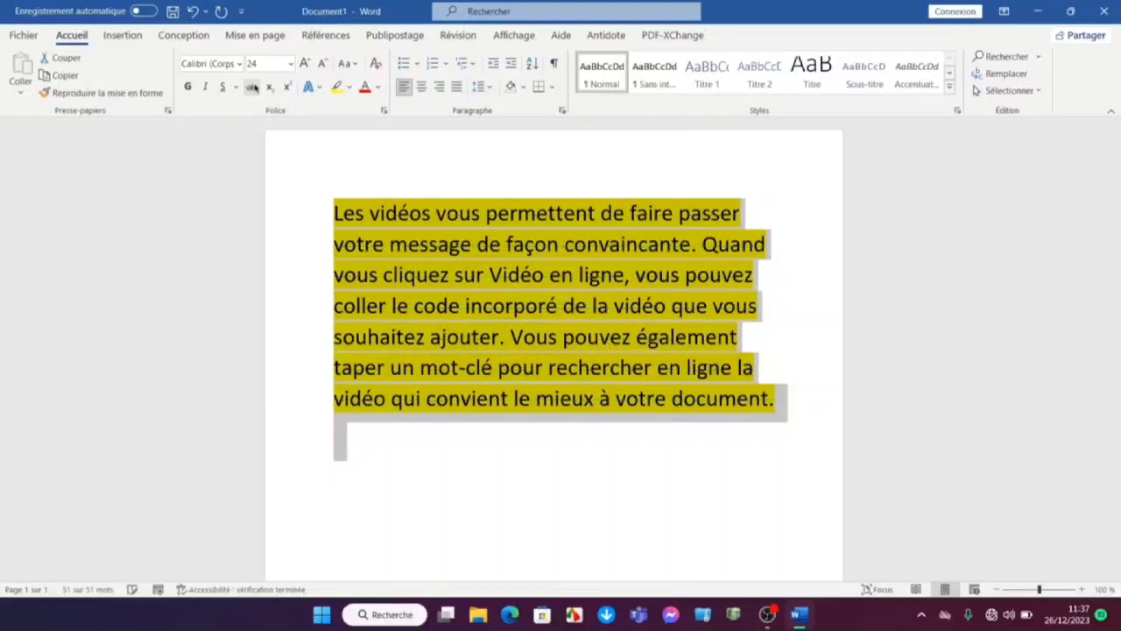
{"action": "left_click", "coordinate": [253, 88]}
{"action": "left_click", "coordinate": [252, 88]}
{"action": "left_click", "coordinate": [253, 88]}
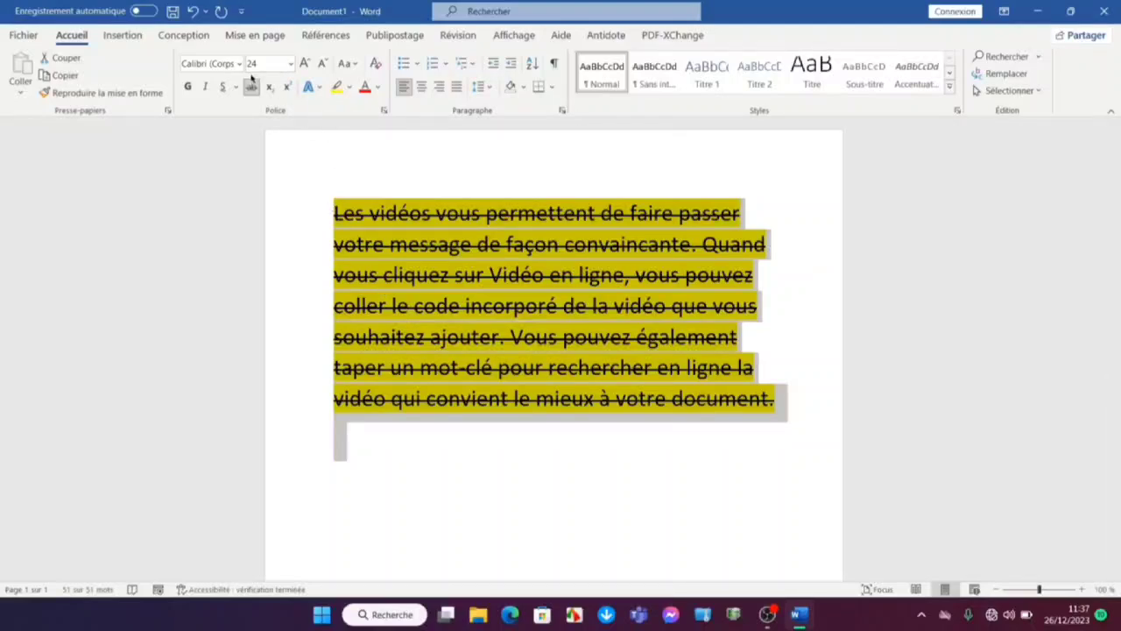
Apply sentence case to the selected text and remove its strikethrough
{"action": "left_click", "coordinate": [355, 66]}
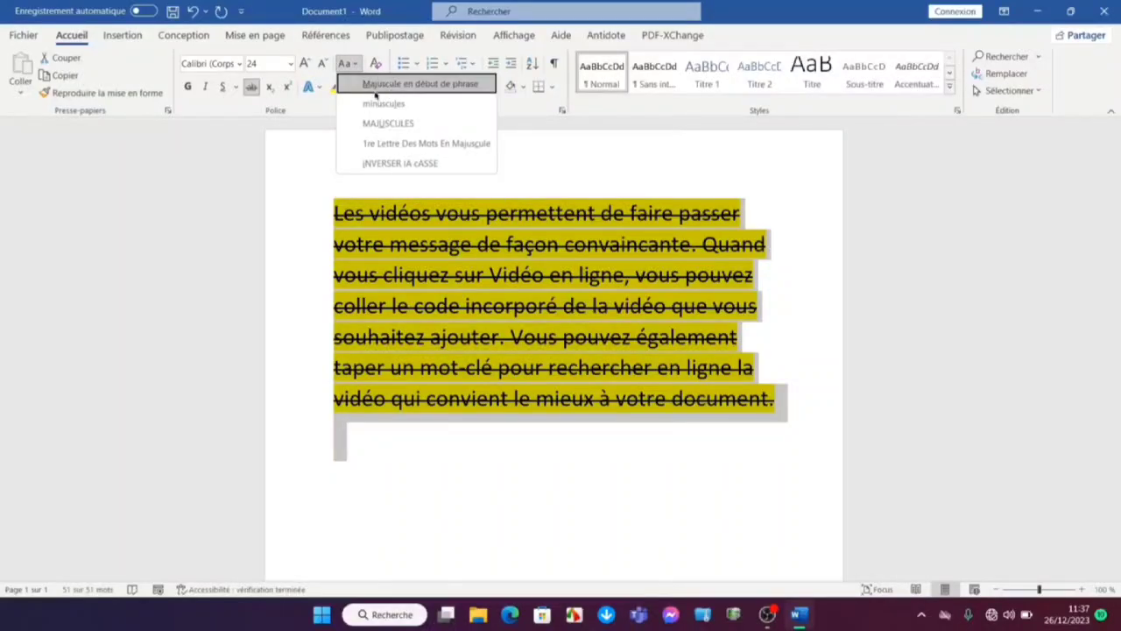
{"action": "left_click", "coordinate": [437, 84]}
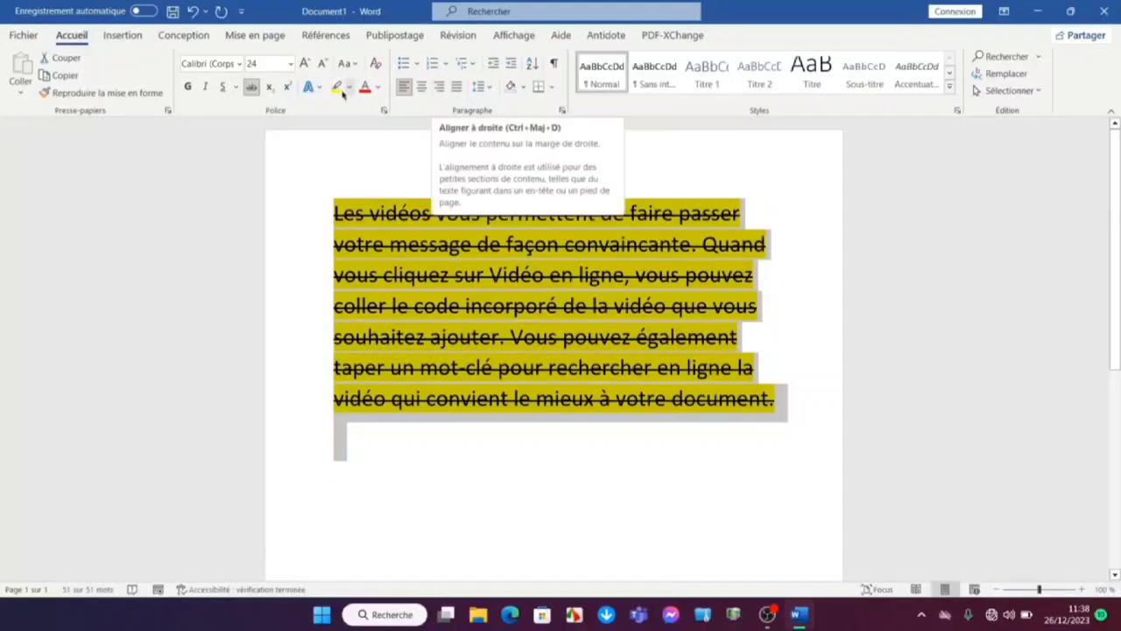
{"action": "left_click", "coordinate": [257, 87]}
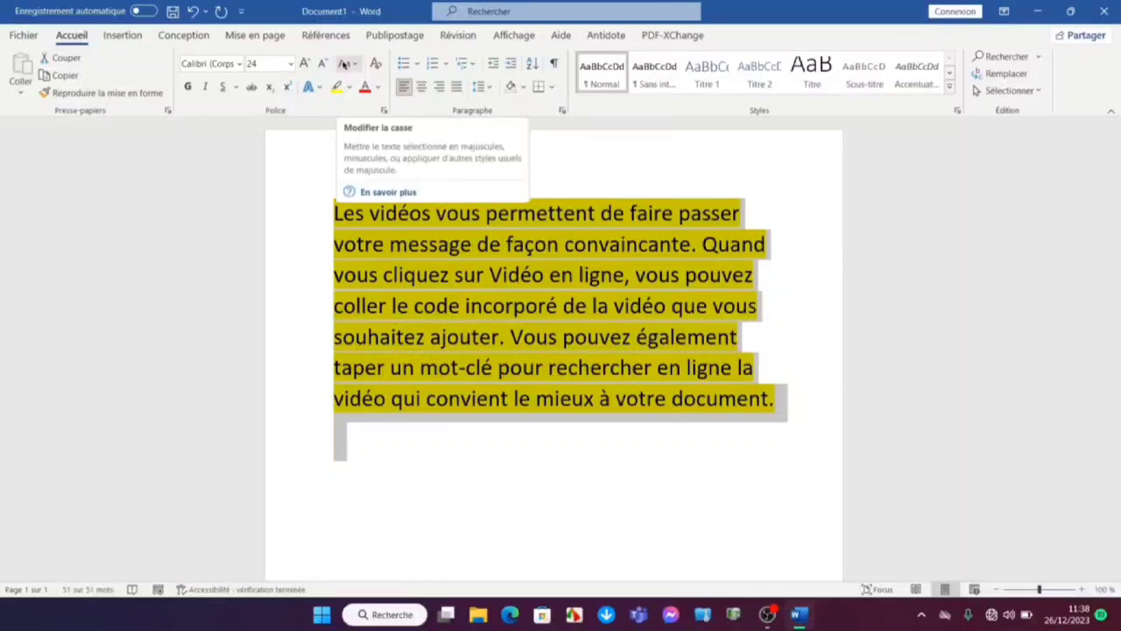
Convert the whole selected text to uppercase and look over the other case options without applying one
{"action": "left_click", "coordinate": [356, 63]}
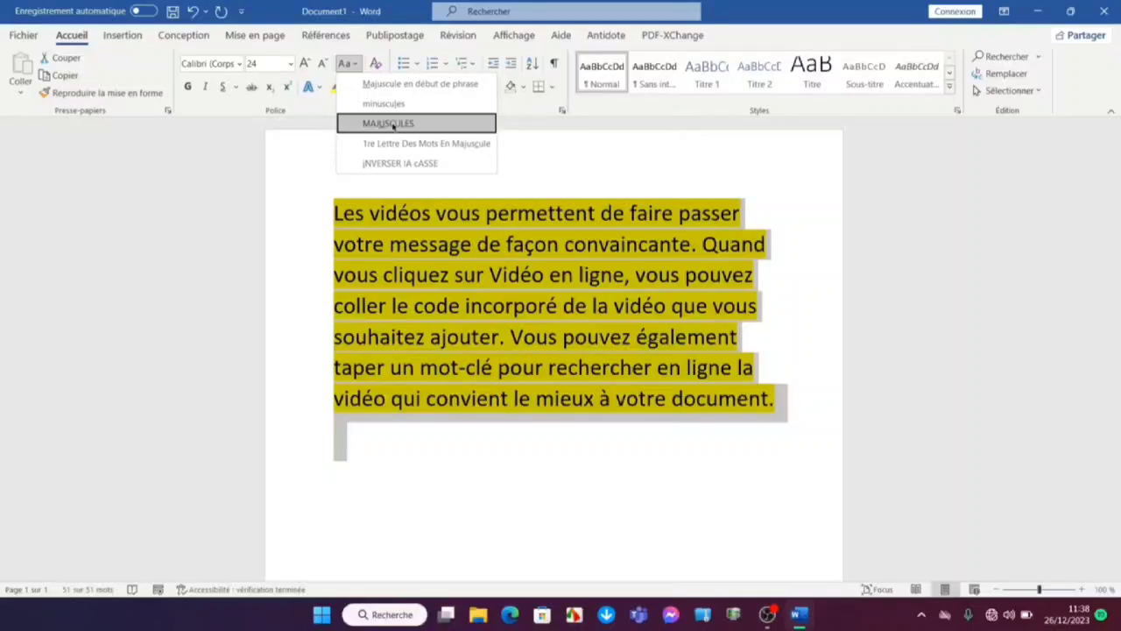
{"action": "left_click", "coordinate": [392, 124]}
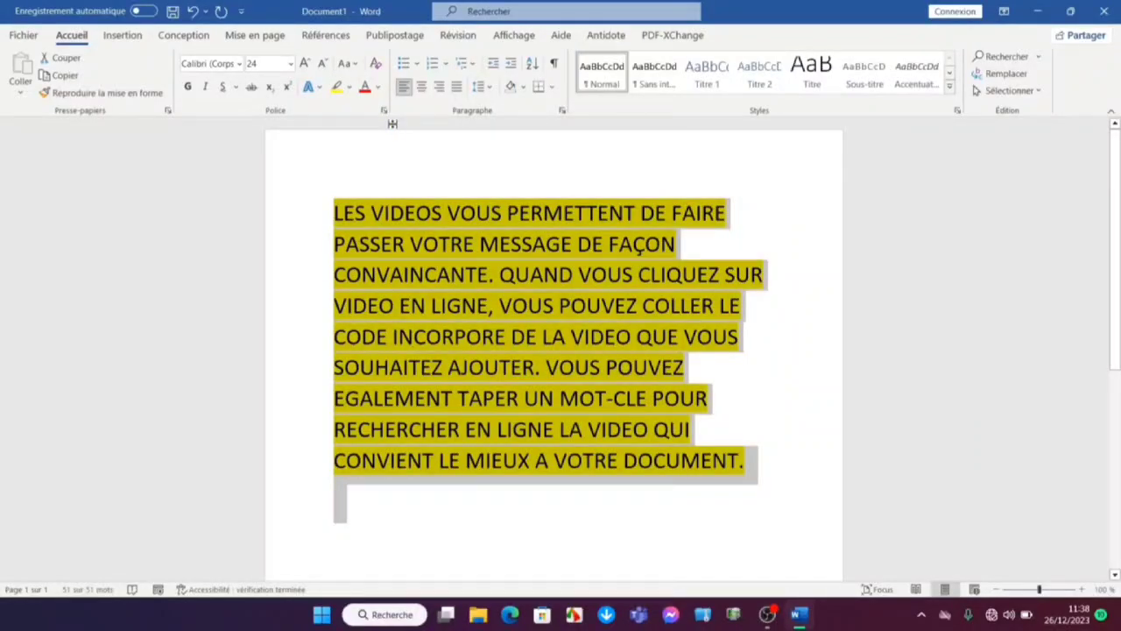
{"action": "left_click", "coordinate": [347, 64]}
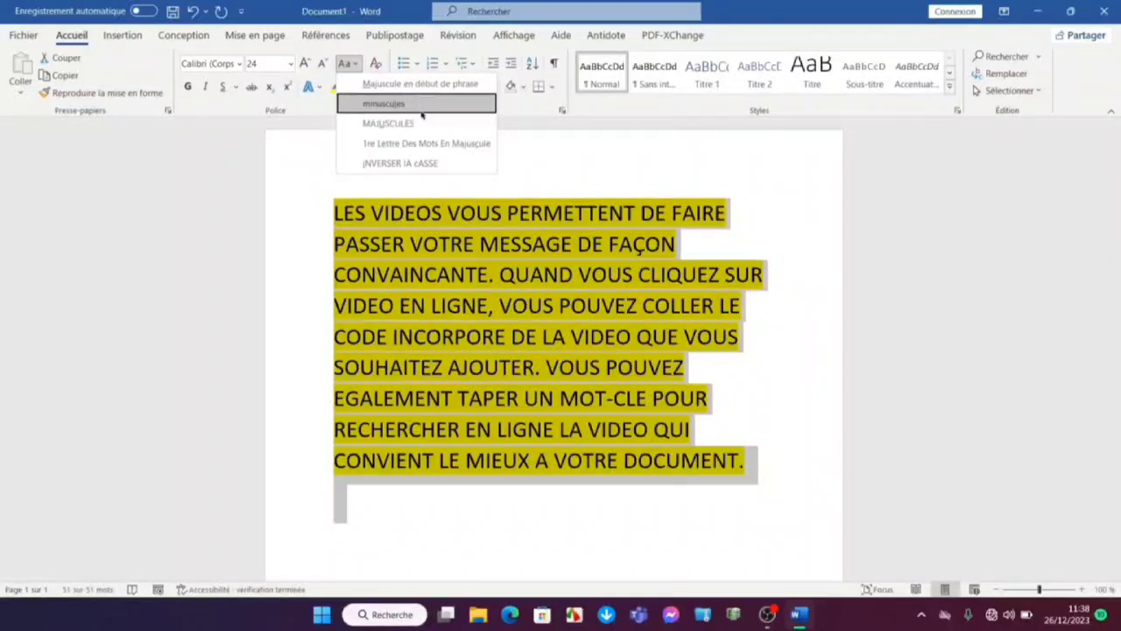
{"action": "left_click", "coordinate": [312, 174]}
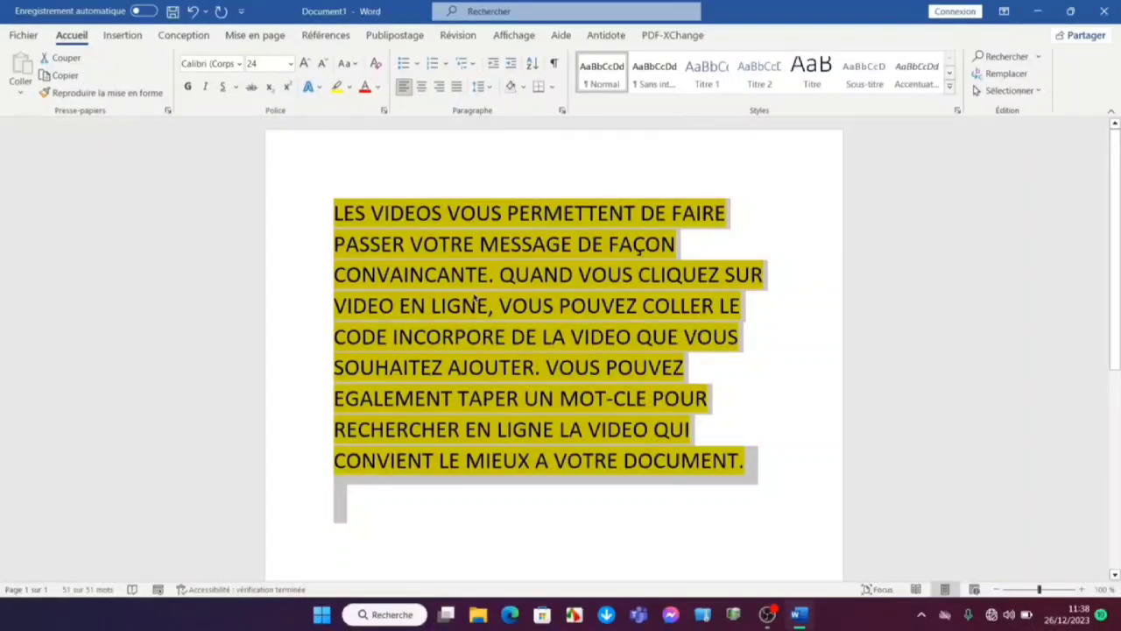
Replace the whole paragraph with the text "X1 X2"
{"action": "key", "text": "Delete"}
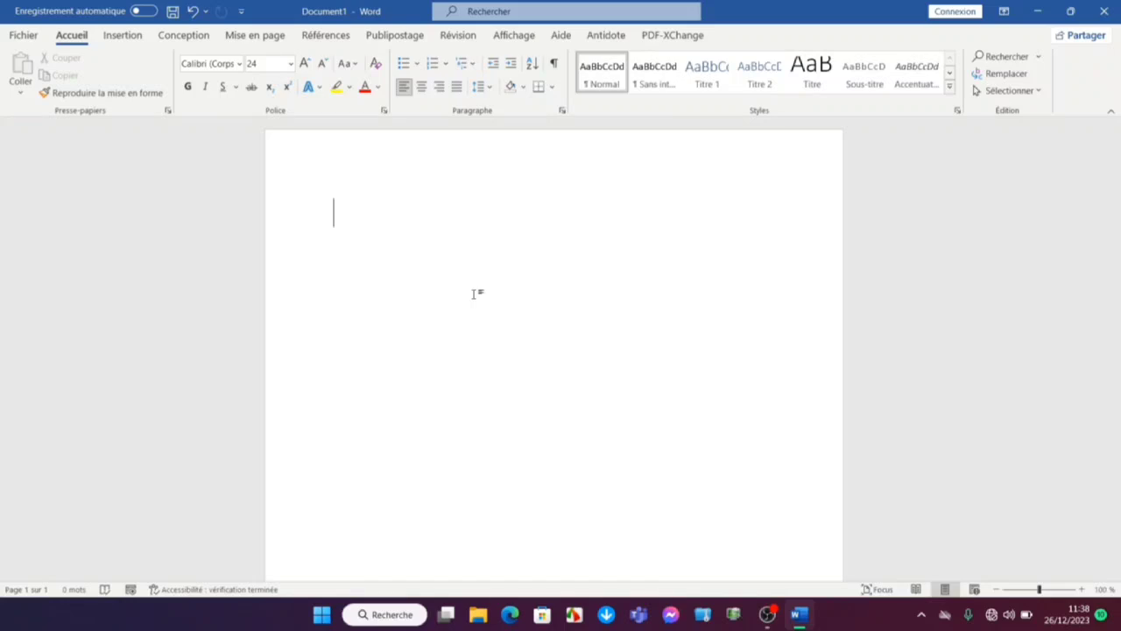
{"action": "type", "text": "X"}
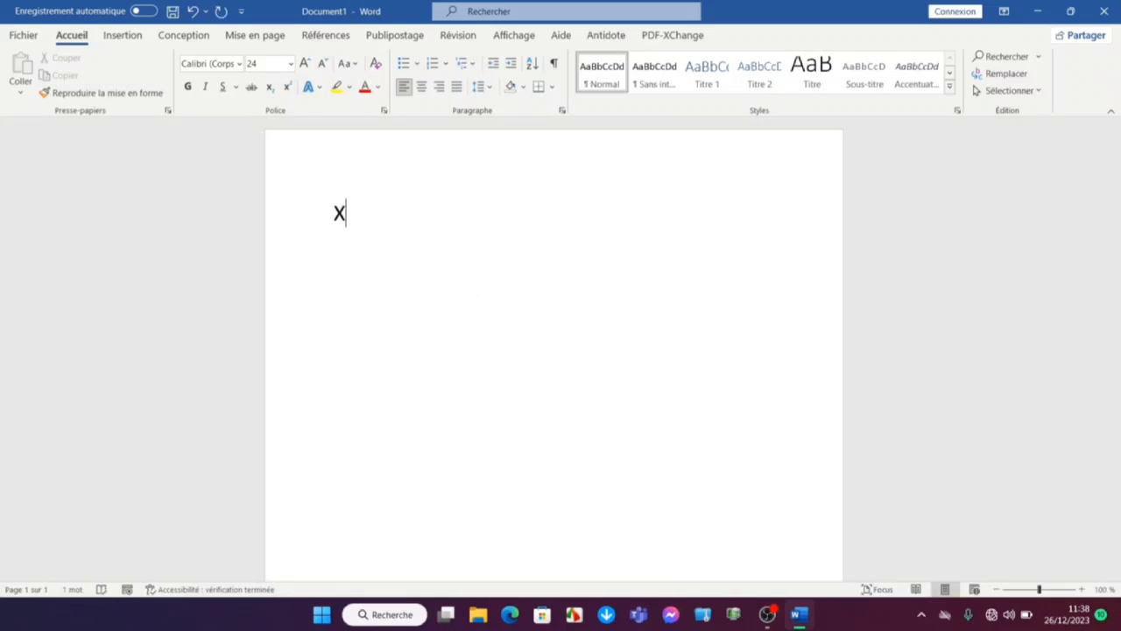
{"action": "type", "text": "1 X2"}
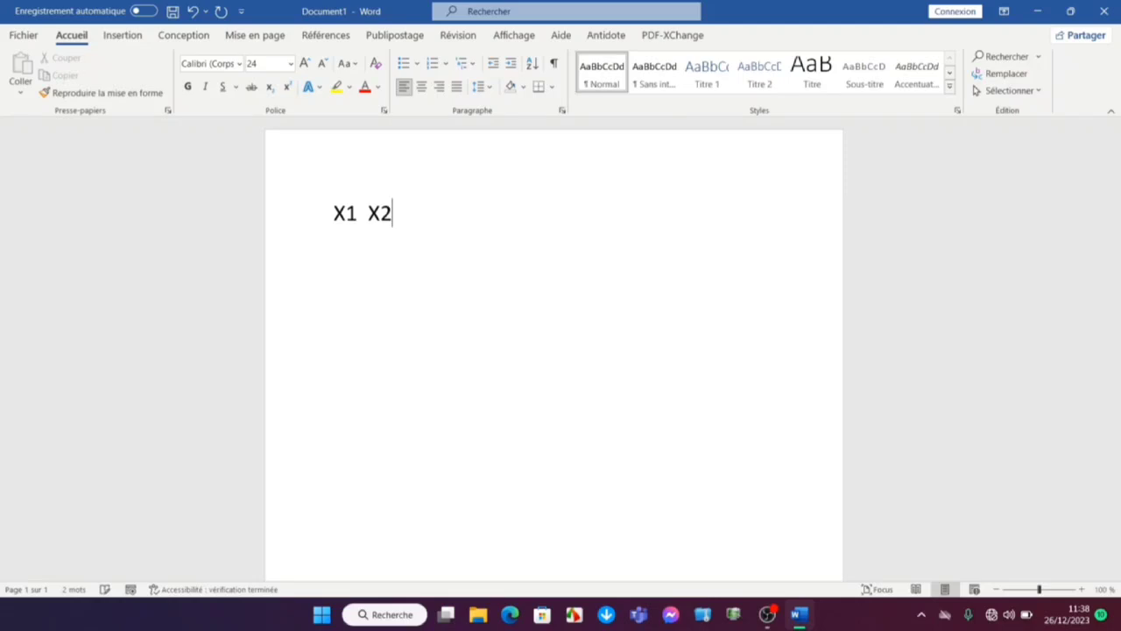
Format the 1 in X1 as a subscript
{"action": "left_click", "coordinate": [358, 214]}
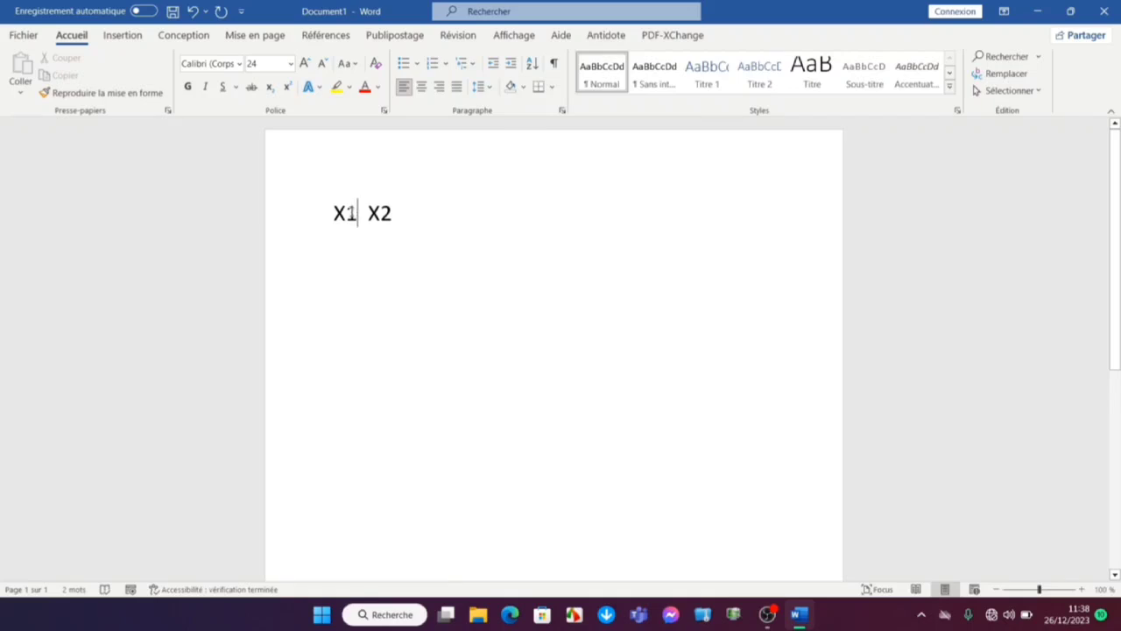
{"action": "left_click_drag", "start_coordinate": [357, 215], "coordinate": [346, 214]}
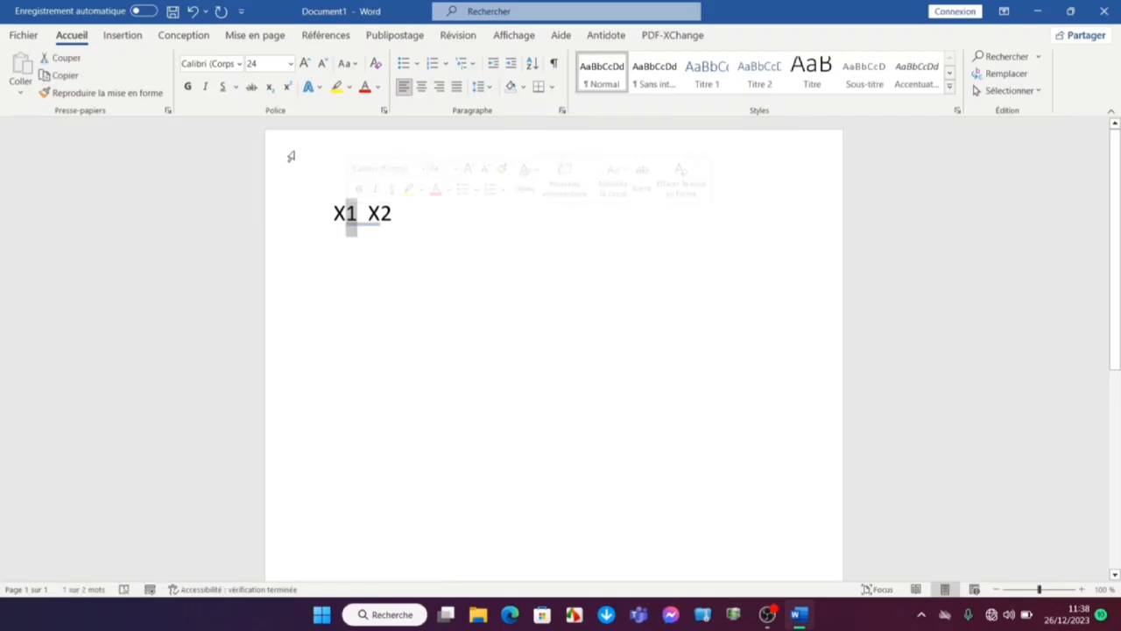
{"action": "left_click", "coordinate": [270, 88]}
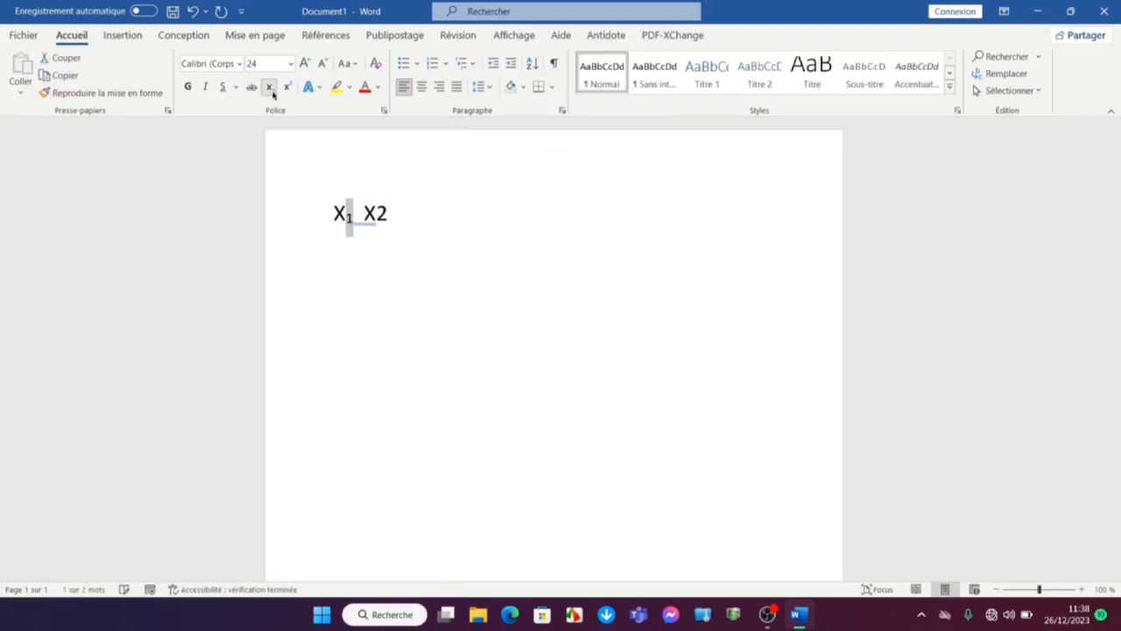
{"action": "left_click", "coordinate": [384, 254]}
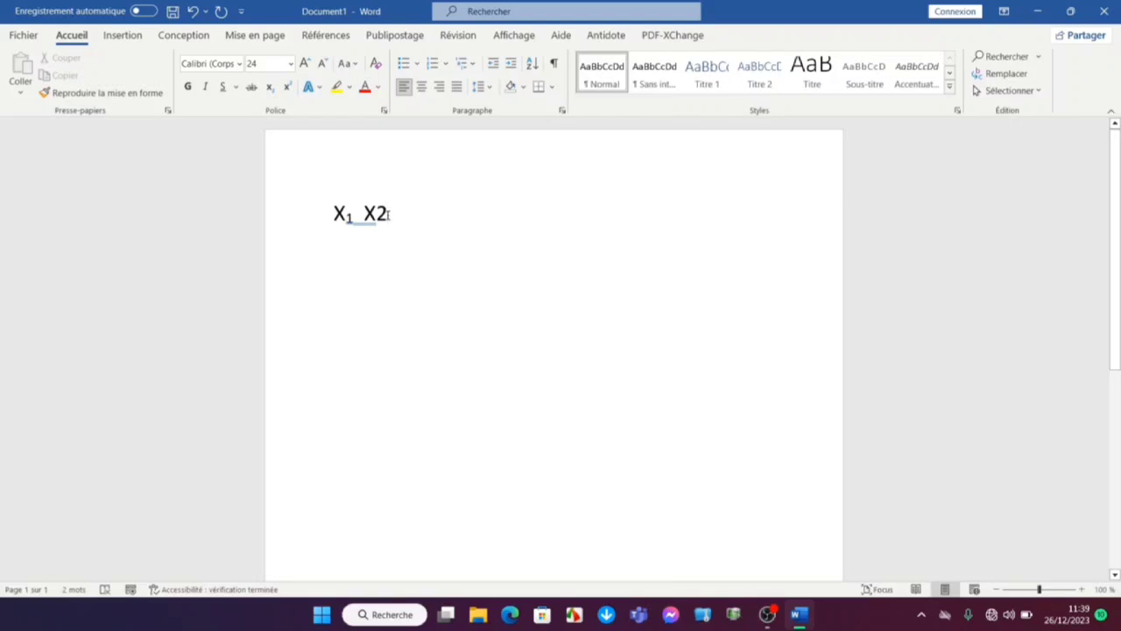
Format the 2 in X2 as a superscript
{"action": "left_click_drag", "start_coordinate": [388, 214], "coordinate": [377, 215]}
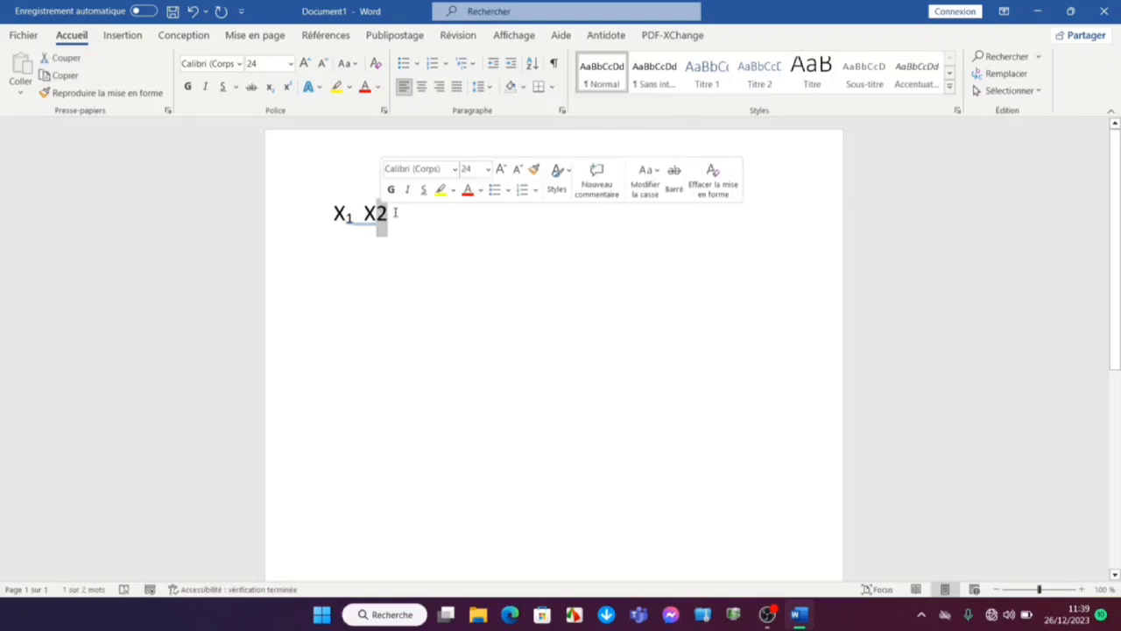
{"action": "left_click", "coordinate": [284, 89]}
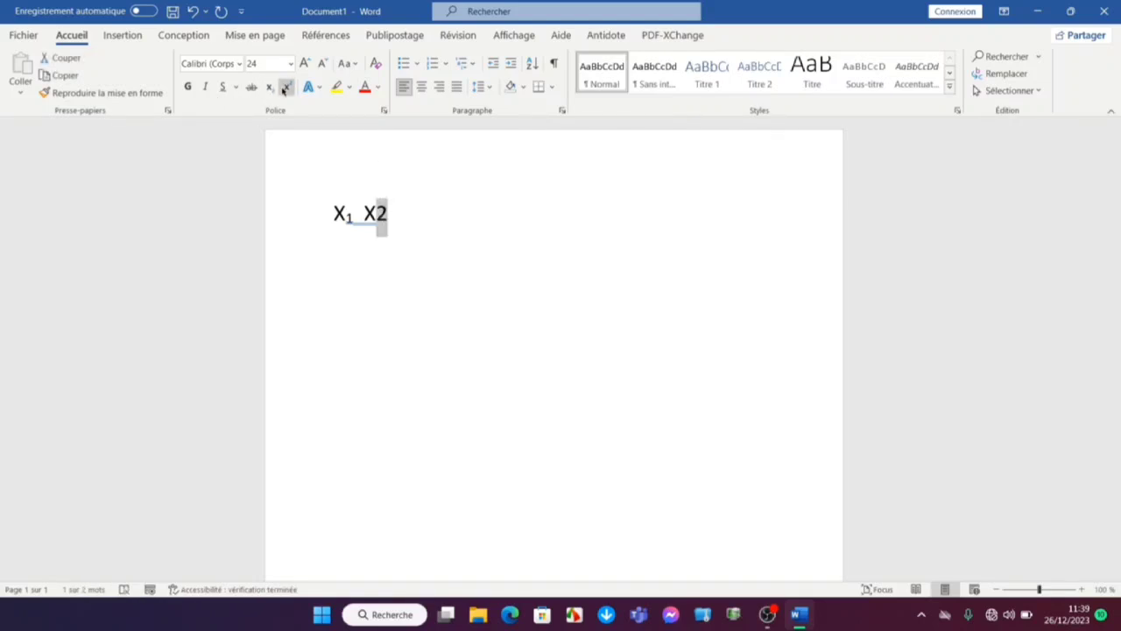
{"action": "left_click", "coordinate": [435, 268]}
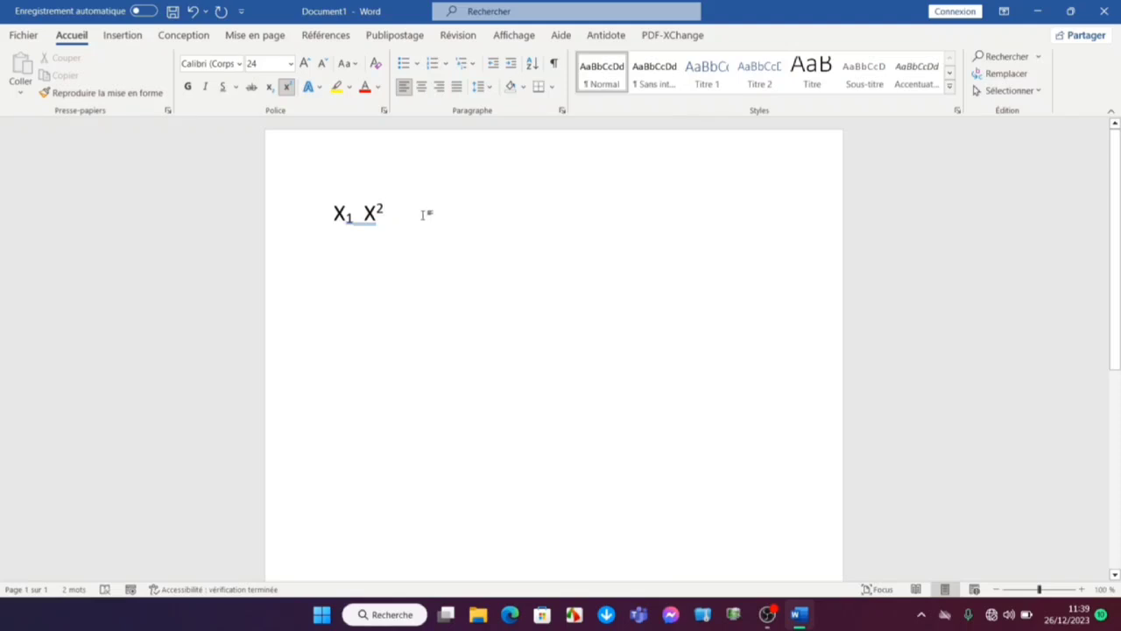
Delete the subscript and superscript sample text so the page is empty
{"action": "key", "text": "BackSpace"}
{"action": "key", "text": "BackSpace"}
{"action": "key", "text": "BackSpace"}
{"action": "key", "text": "BackSpace"}
{"action": "key", "text": "BackSpace"}
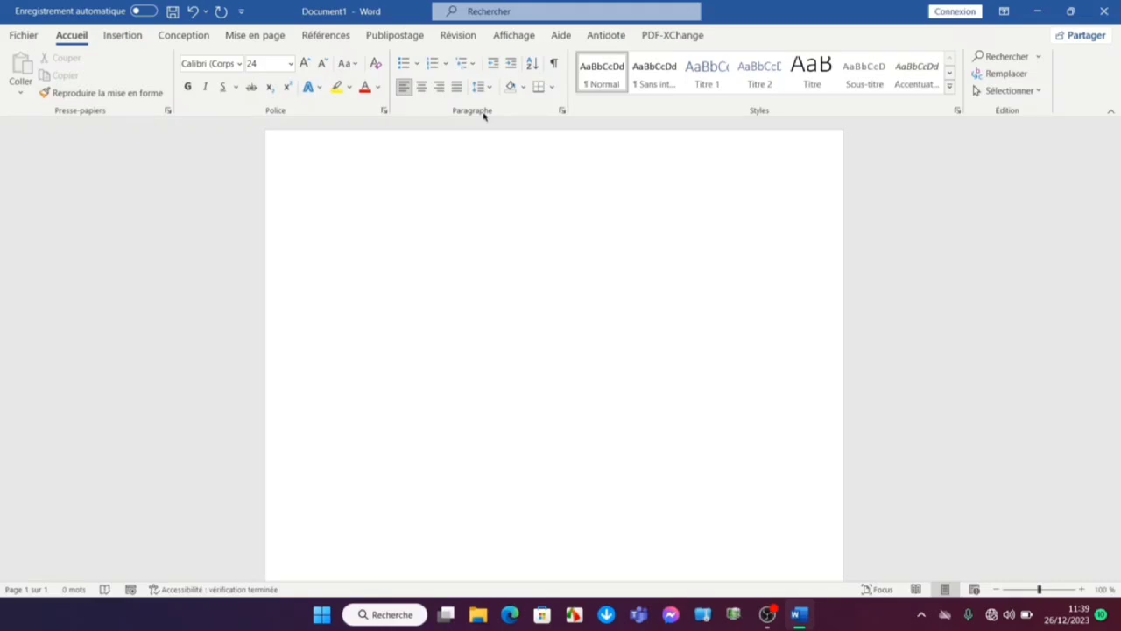
Write the introductory line "Les membres de la classe sont :" and start a new line below it
{"action": "type", "text": "les "}
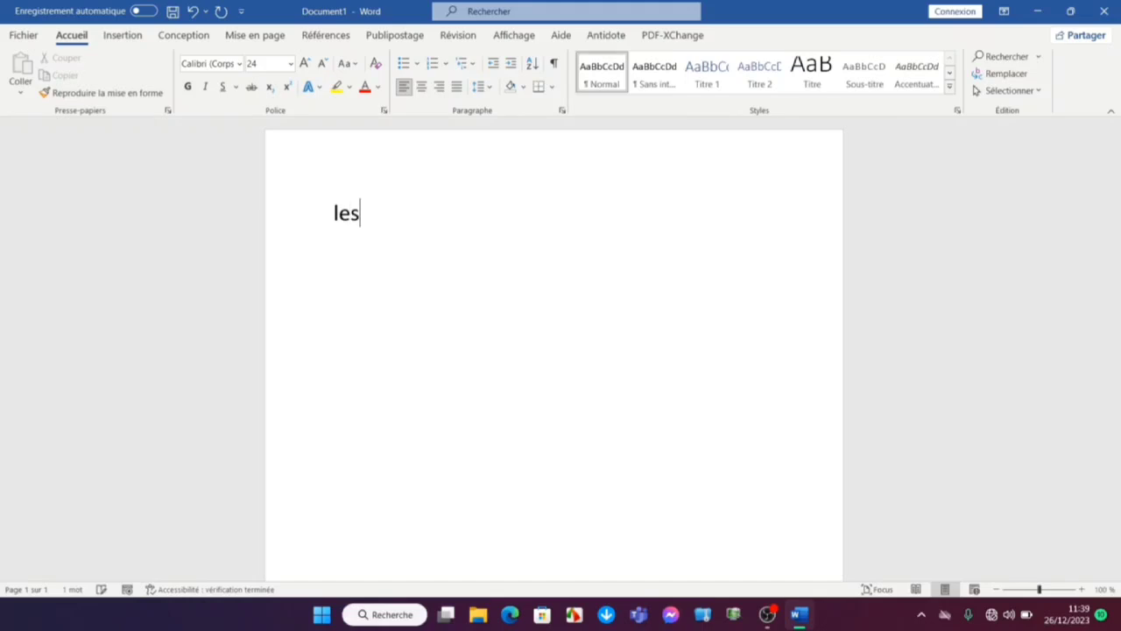
{"action": "type", "text": "me"}
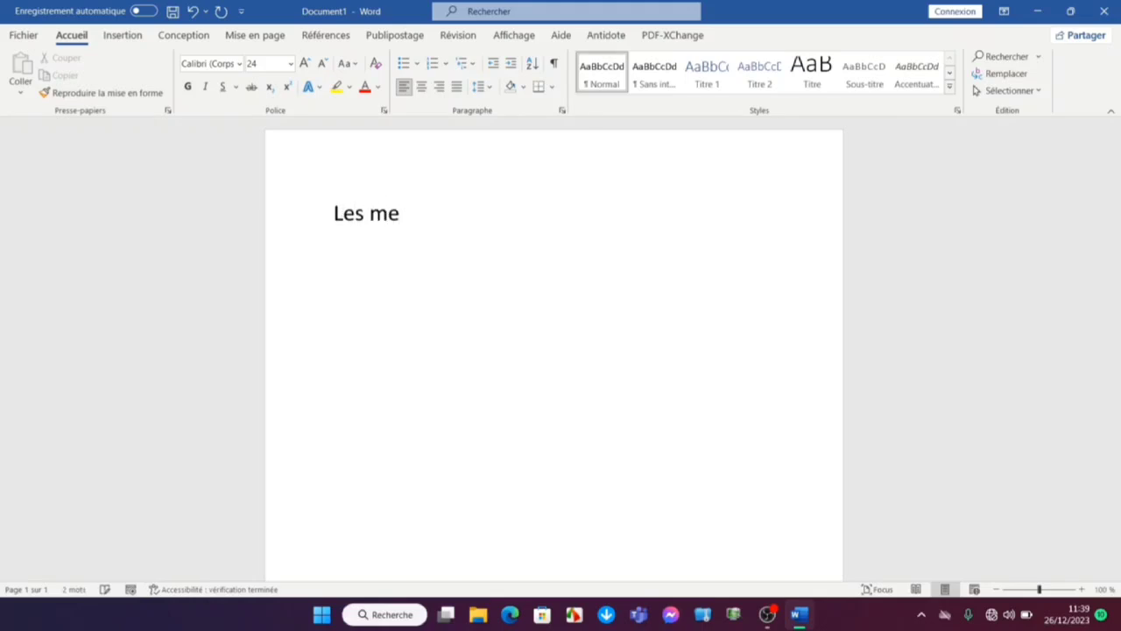
{"action": "type", "text": "mbres"}
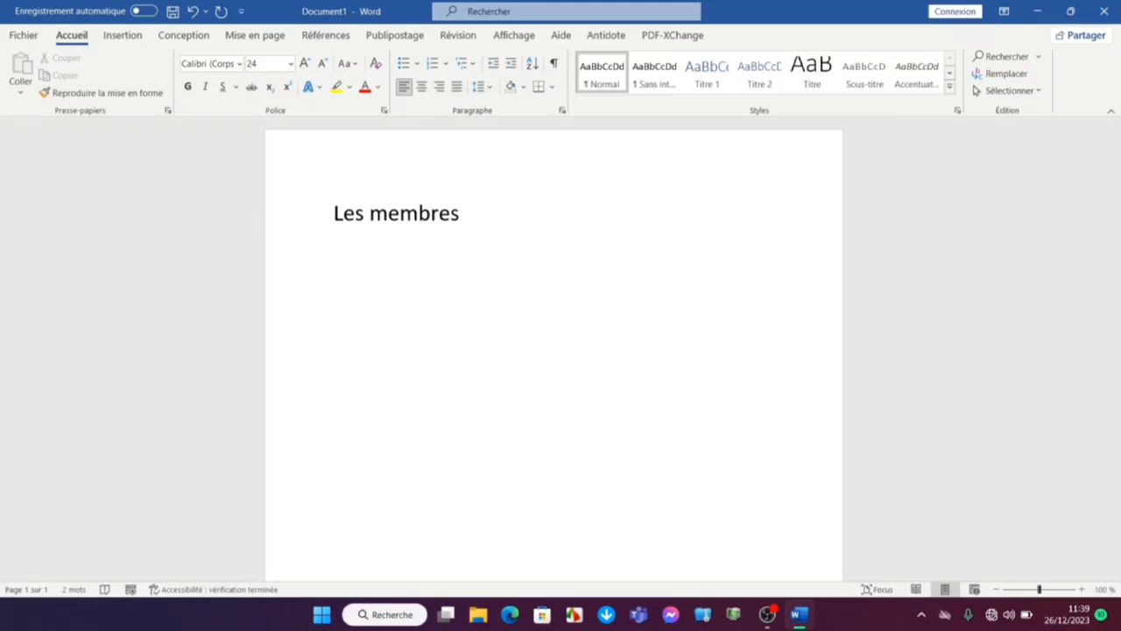
{"action": "type", "text": " de la classe"}
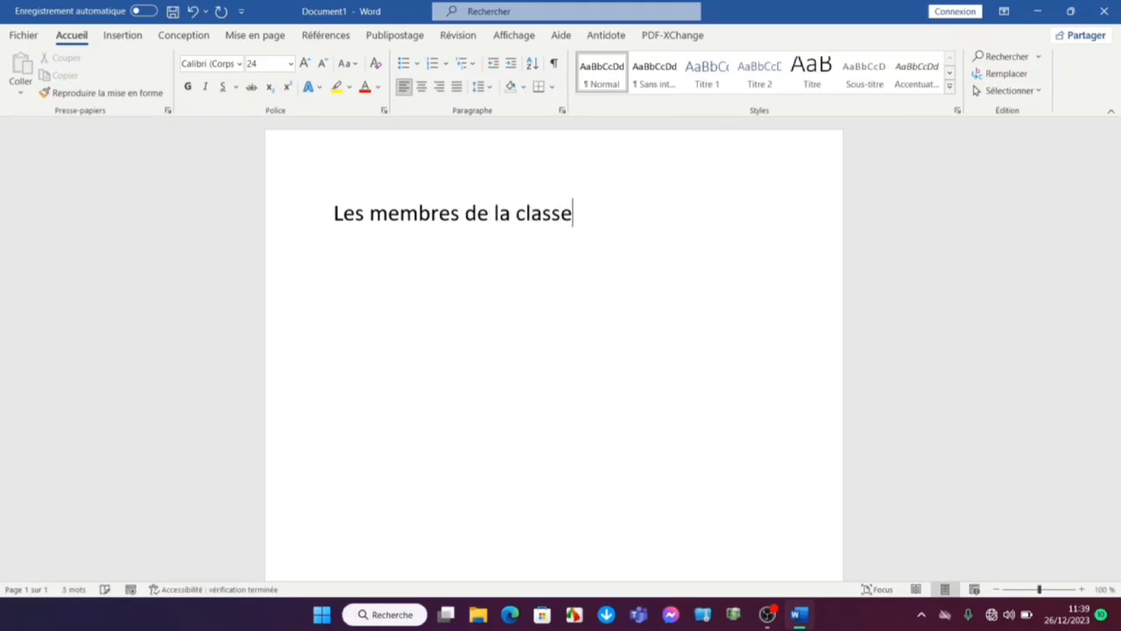
{"action": "type", "text": " sont/"}
{"action": "key", "text": "BackSpace"}
{"action": "type", "text": ":"}
{"action": "key", "text": "Return"}
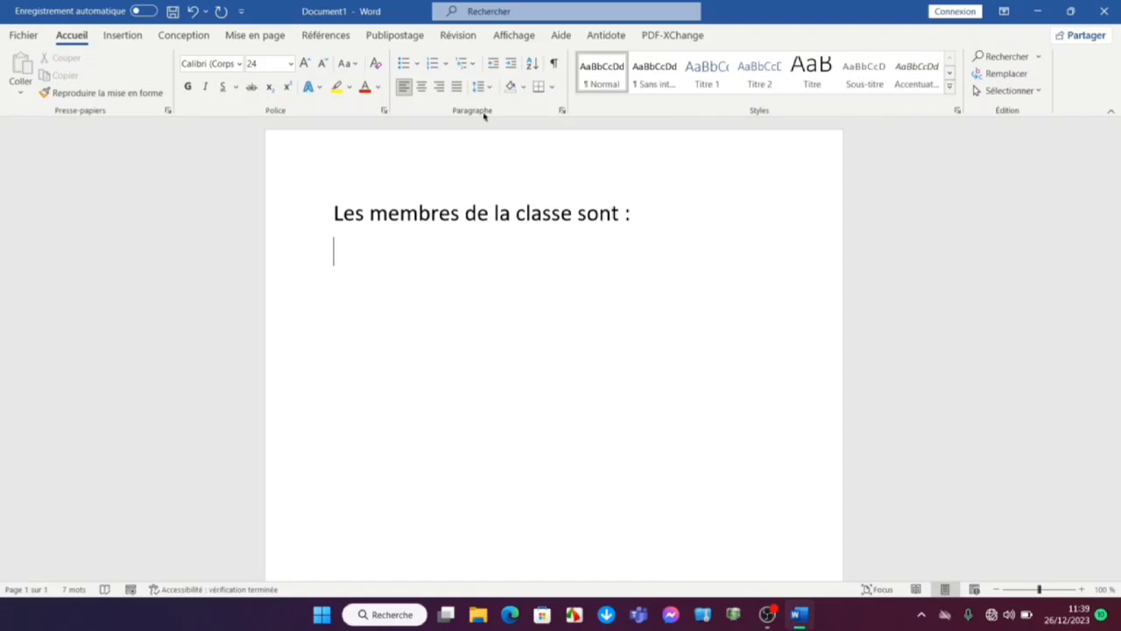
Enter the first class member's name below the introductory line and start a new line
{"action": "type", "text": "Moudou"}
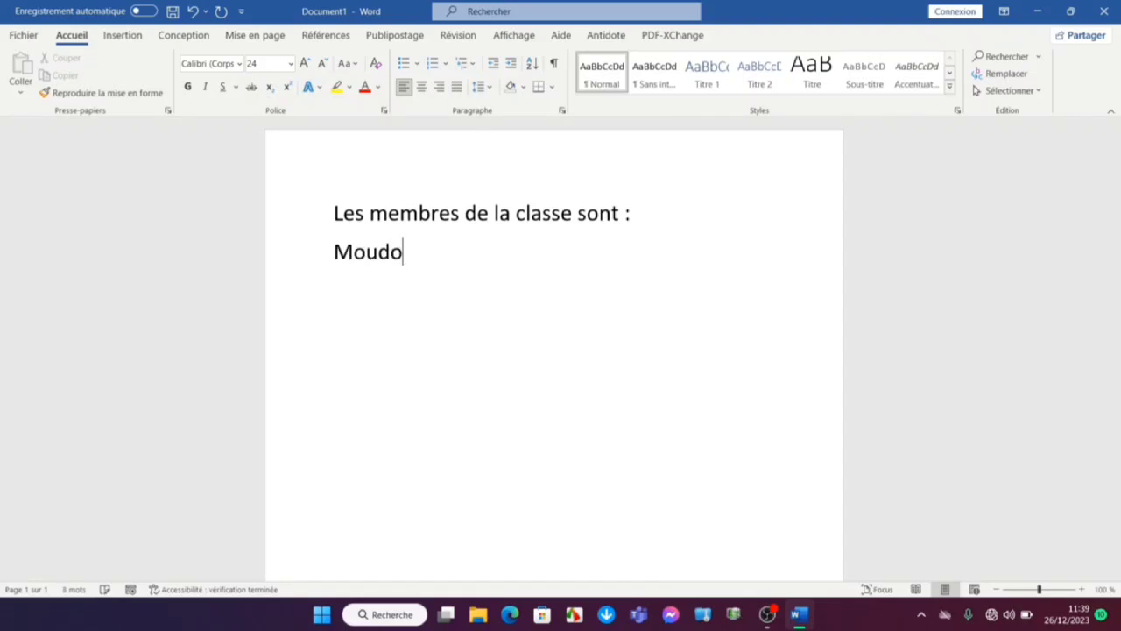
{"action": "key", "text": "Return"}
{"action": "type", "text": "fa"}
{"action": "key", "text": "BackSpace"}
{"action": "key", "text": "BackSpace"}
{"action": "key", "text": "BackSpace"}
{"action": "key", "text": "Return"}
Enter the second and third class members' names on separate lines
{"action": "type", "text": "Fatp"}
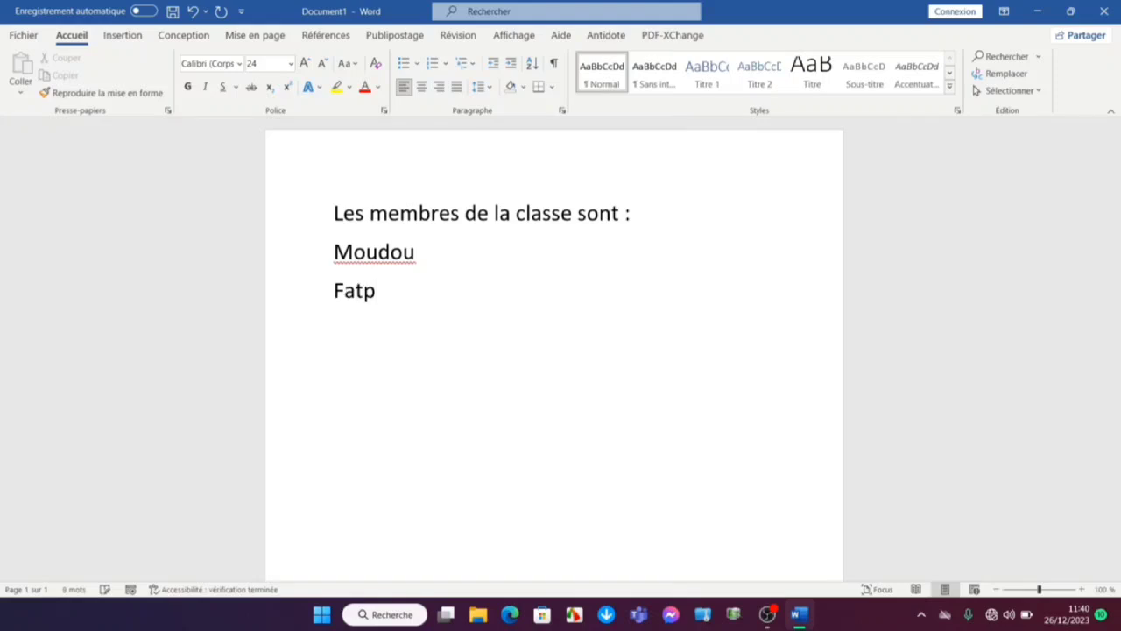
{"action": "key", "text": "BackSpace"}
{"action": "type", "text": "ou"}
{"action": "key", "text": "Return"}
{"action": "type", "text": "A"}
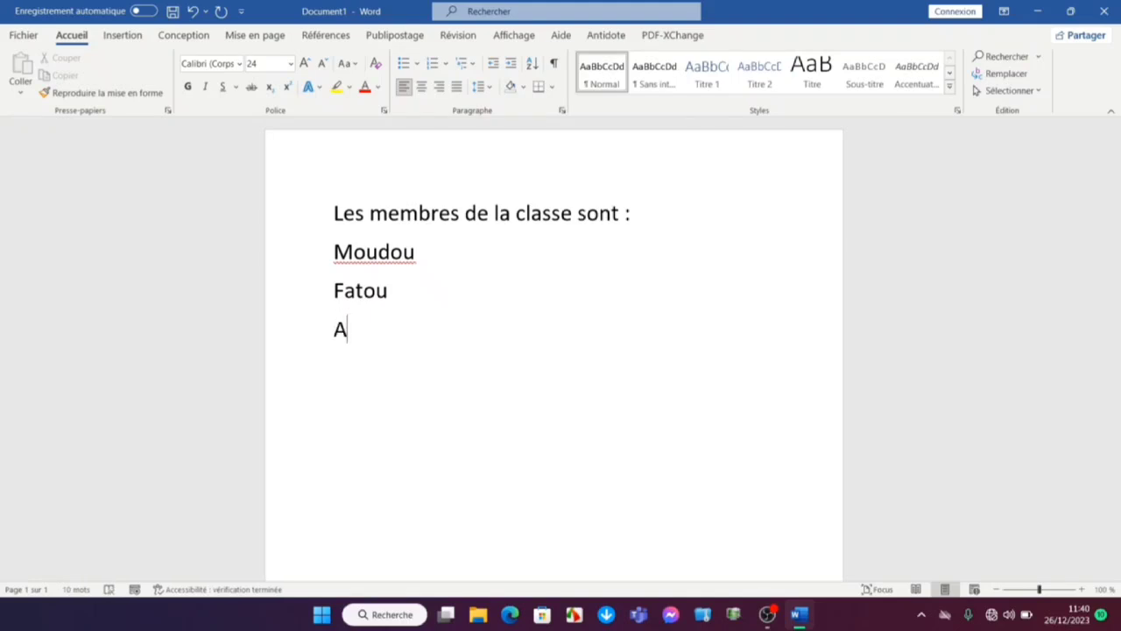
{"action": "key", "text": "BackSpace"}
{"action": "type", "text": "Abdou"}
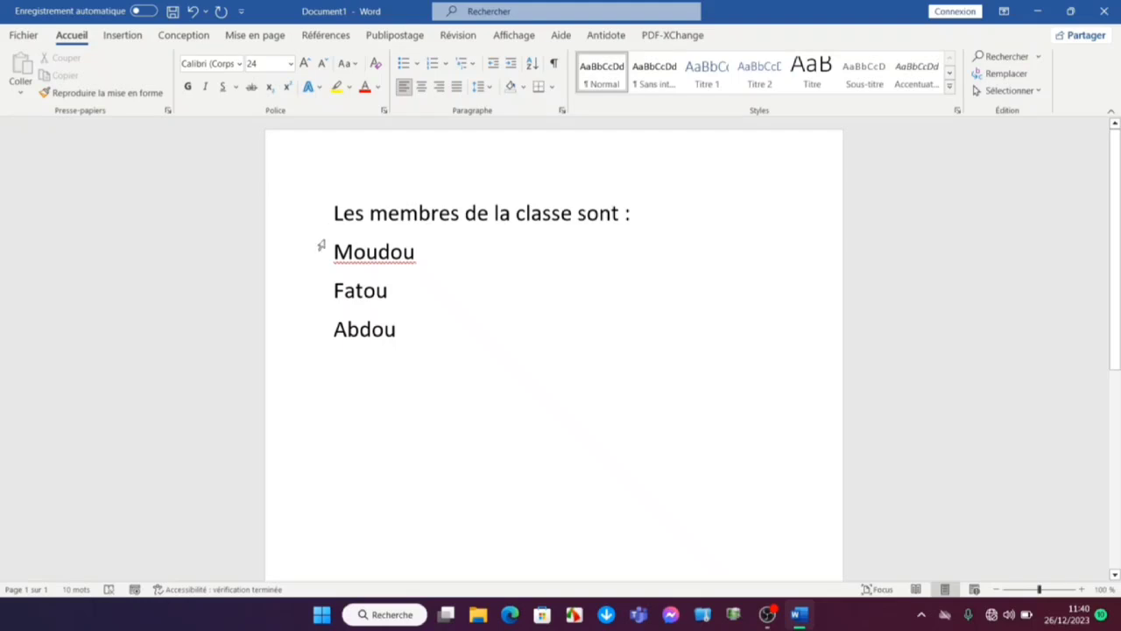
Turn the three class members' names into a bulleted list with round bullets
{"action": "left_click", "coordinate": [336, 251]}
{"action": "left_click_drag", "start_coordinate": [354, 254], "coordinate": [409, 321]}
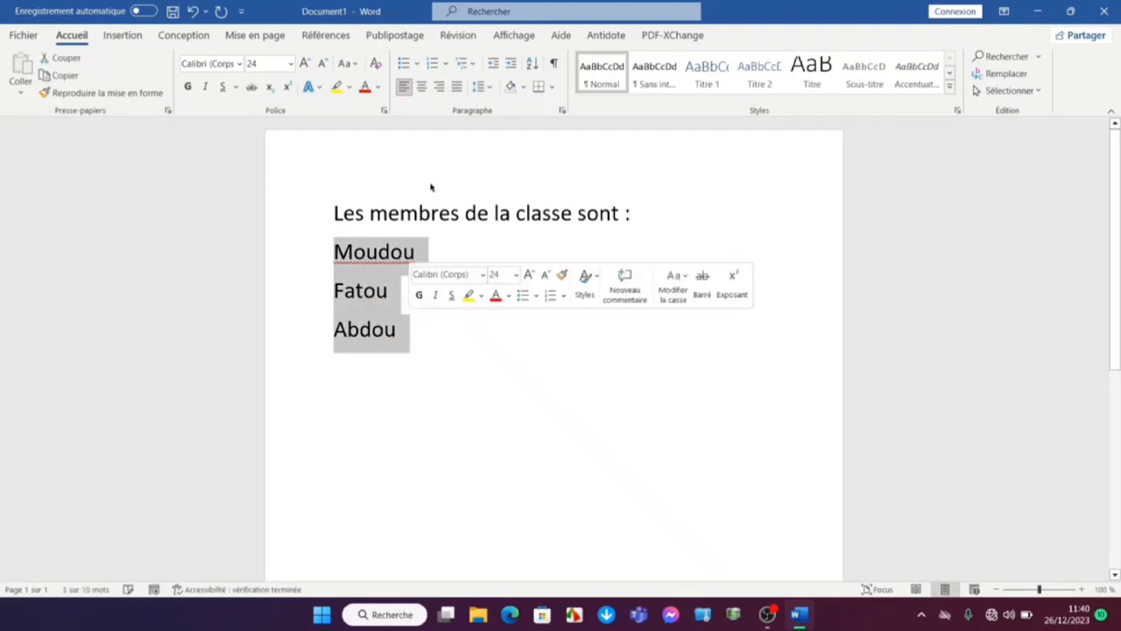
{"action": "left_click", "coordinate": [404, 64]}
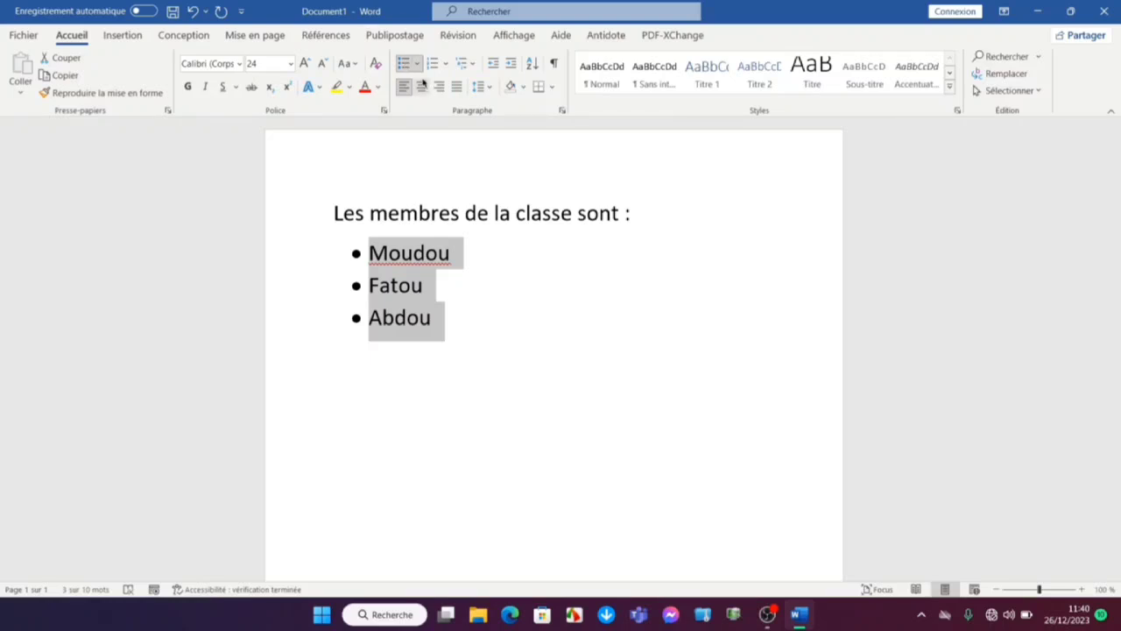
Switch the name list's bullets to check marks and back to round bullets
{"action": "left_click", "coordinate": [417, 65]}
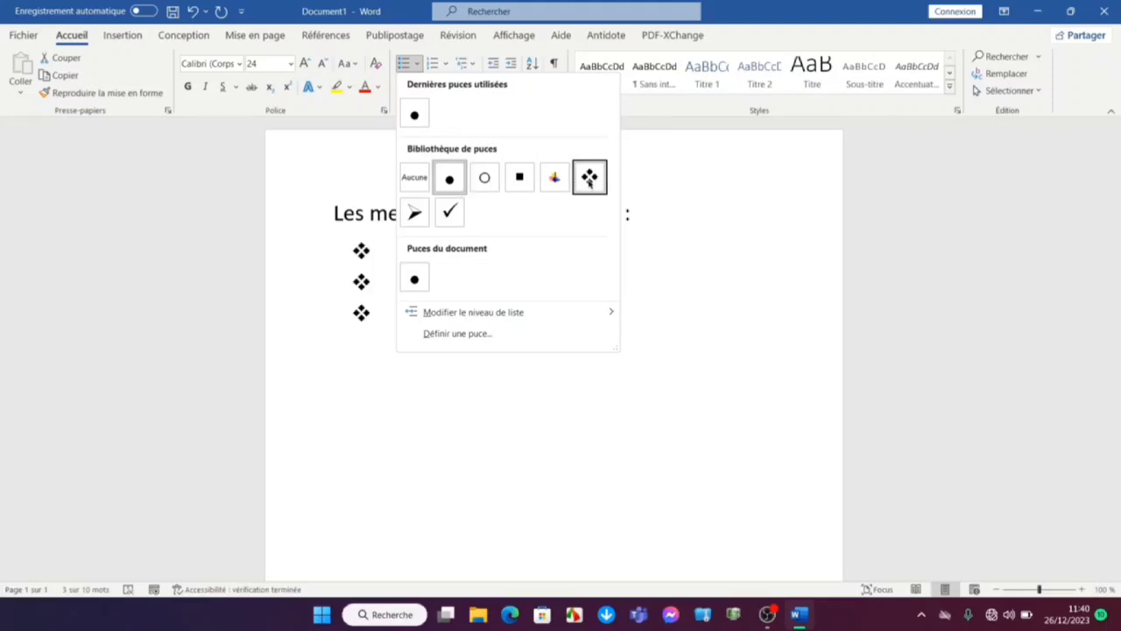
{"action": "left_click", "coordinate": [449, 211]}
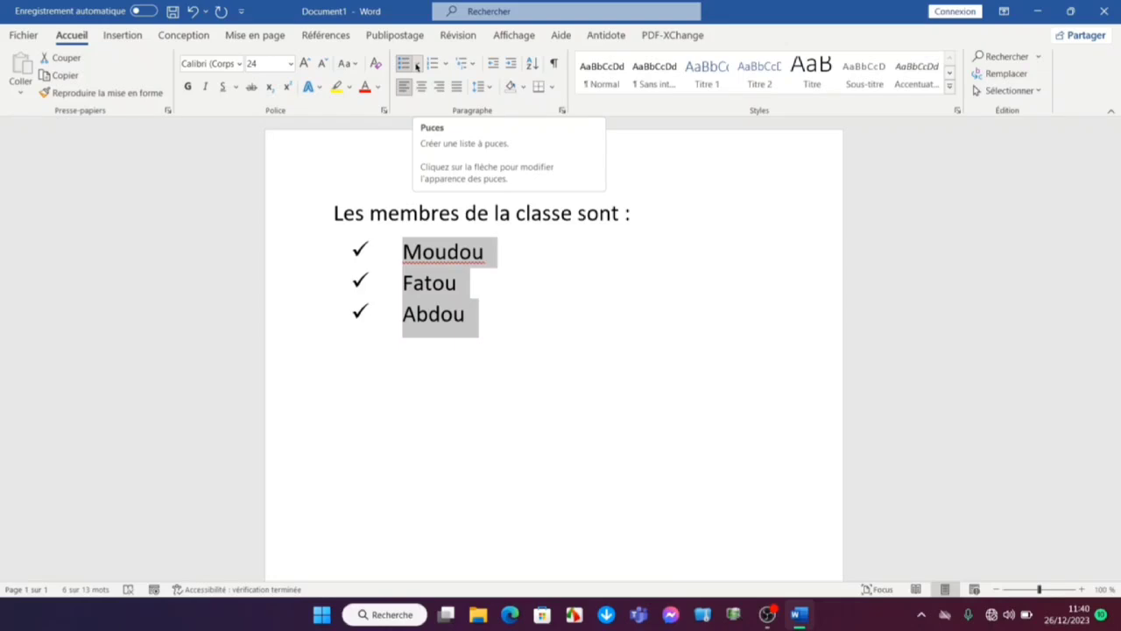
{"action": "left_click", "coordinate": [417, 66]}
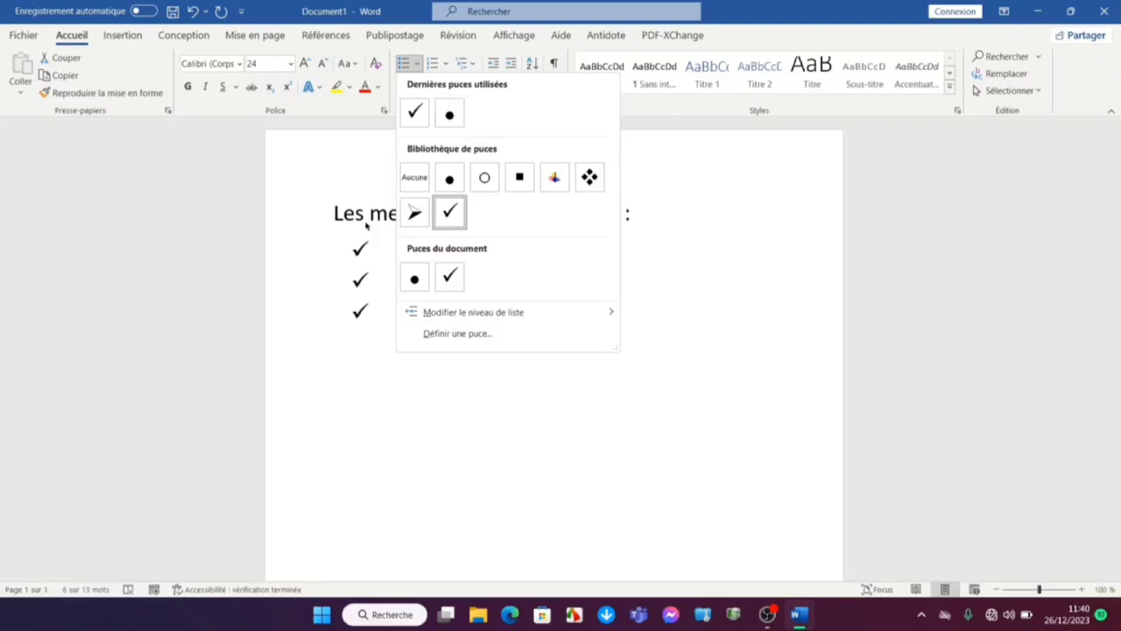
{"action": "left_click", "coordinate": [420, 278]}
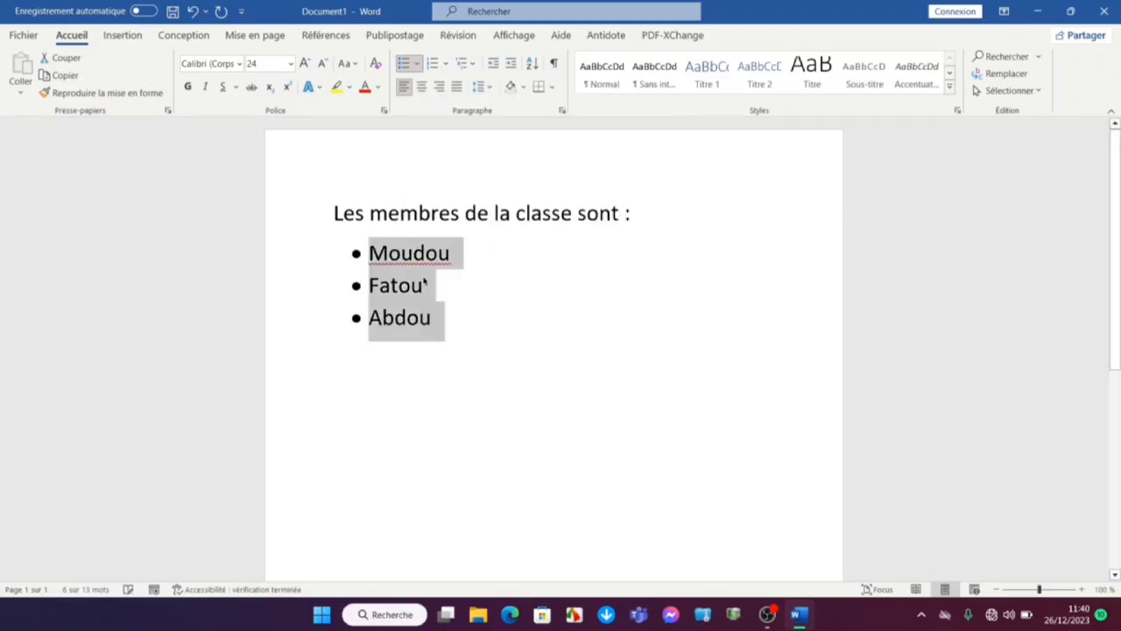
Change the list level of the three bulleted names to the sixth level
{"action": "left_click", "coordinate": [417, 65]}
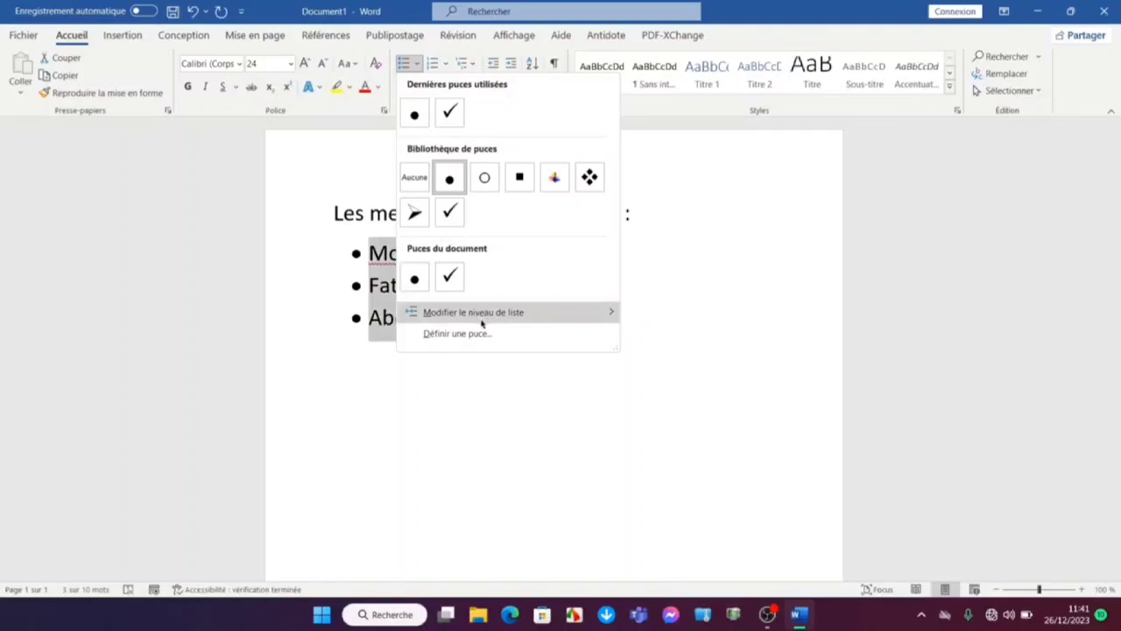
{"action": "mouse_move", "coordinate": [483, 314]}
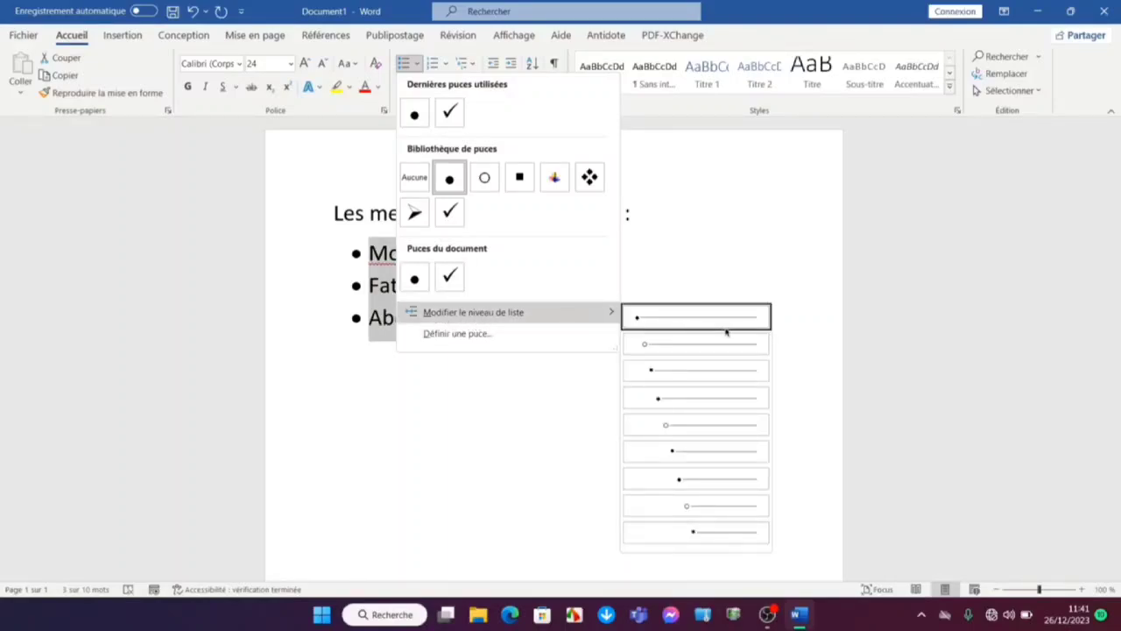
{"action": "left_click", "coordinate": [718, 453]}
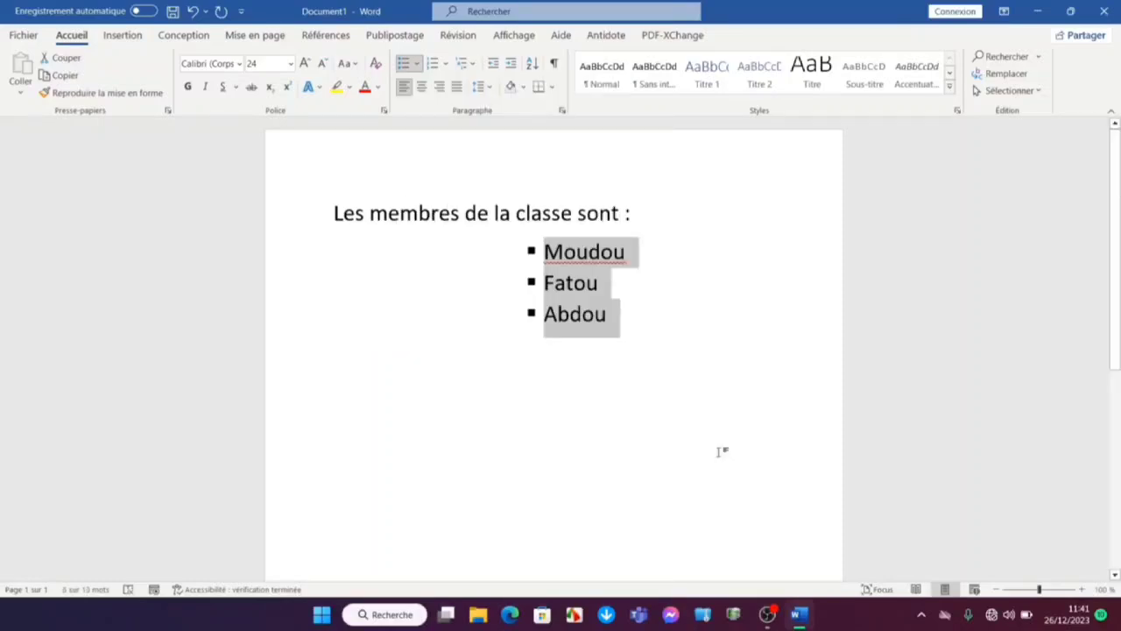
Define a new left-aligned bullet for the three names, and undo the list changes back to first-level round bullets
{"action": "left_click", "coordinate": [416, 65]}
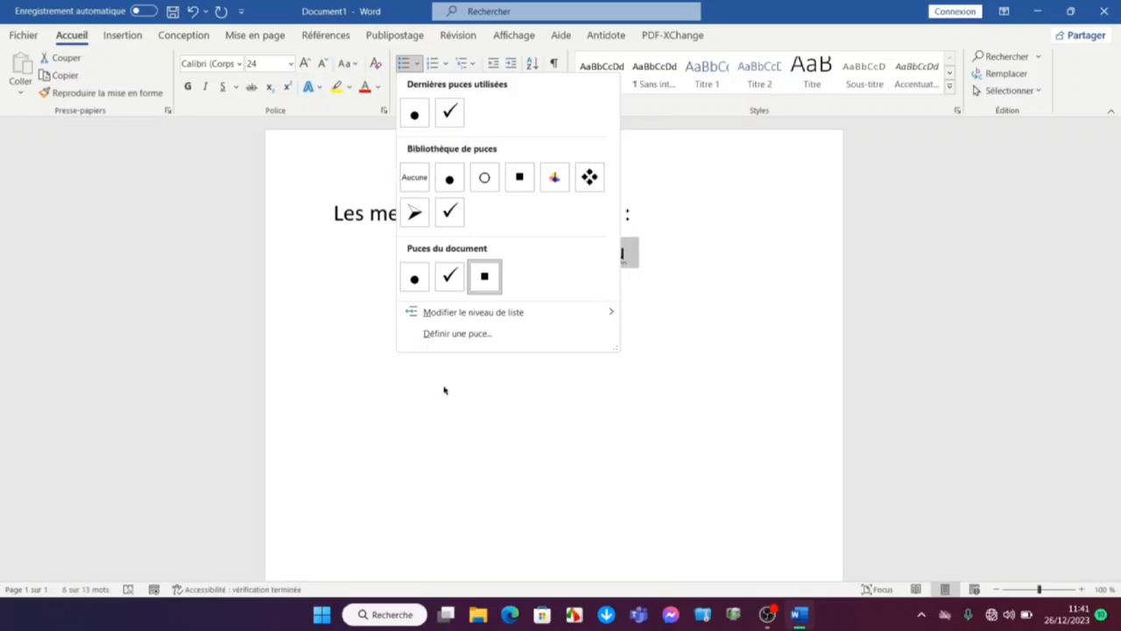
{"action": "left_click", "coordinate": [452, 332]}
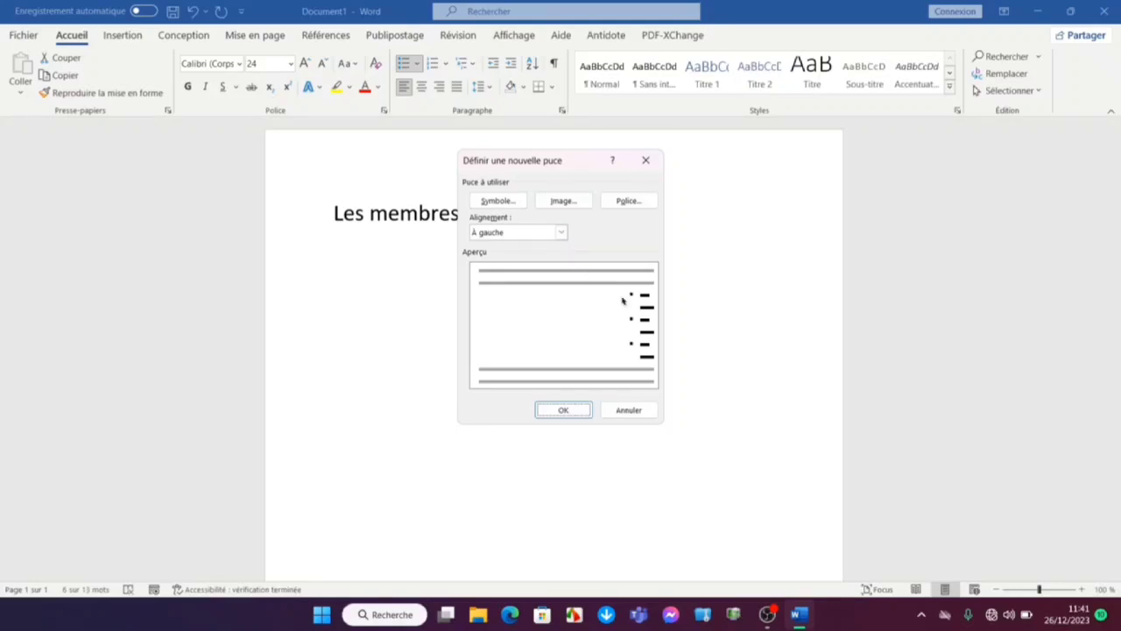
{"action": "left_click", "coordinate": [558, 234]}
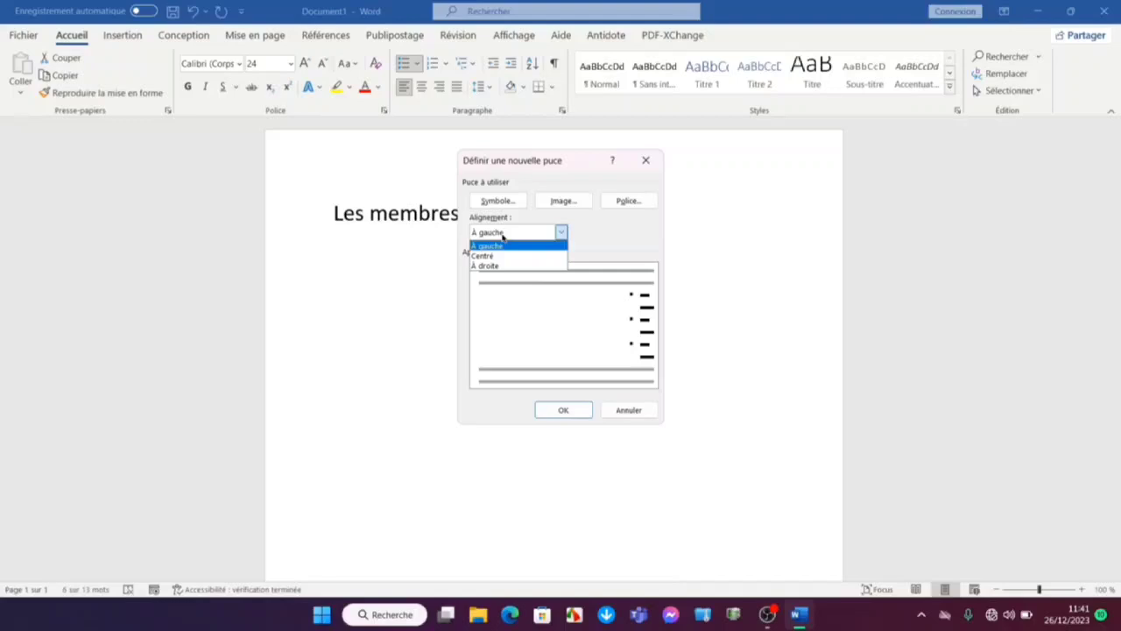
{"action": "left_click", "coordinate": [491, 247]}
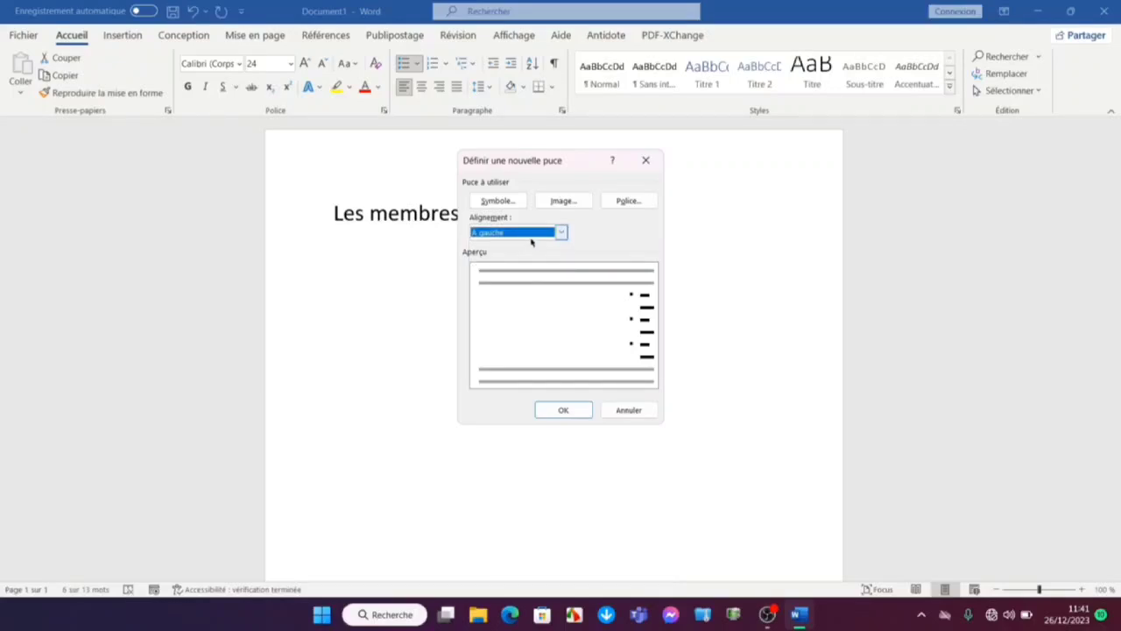
{"action": "left_click", "coordinate": [538, 410]}
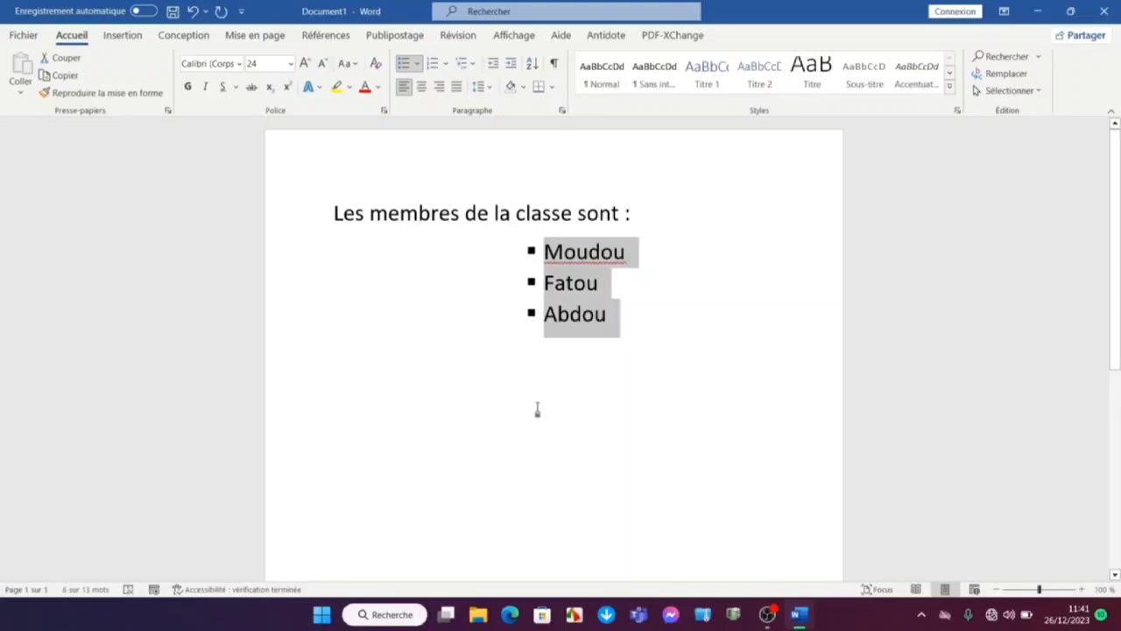
{"action": "key", "text": "ctrl+z"}
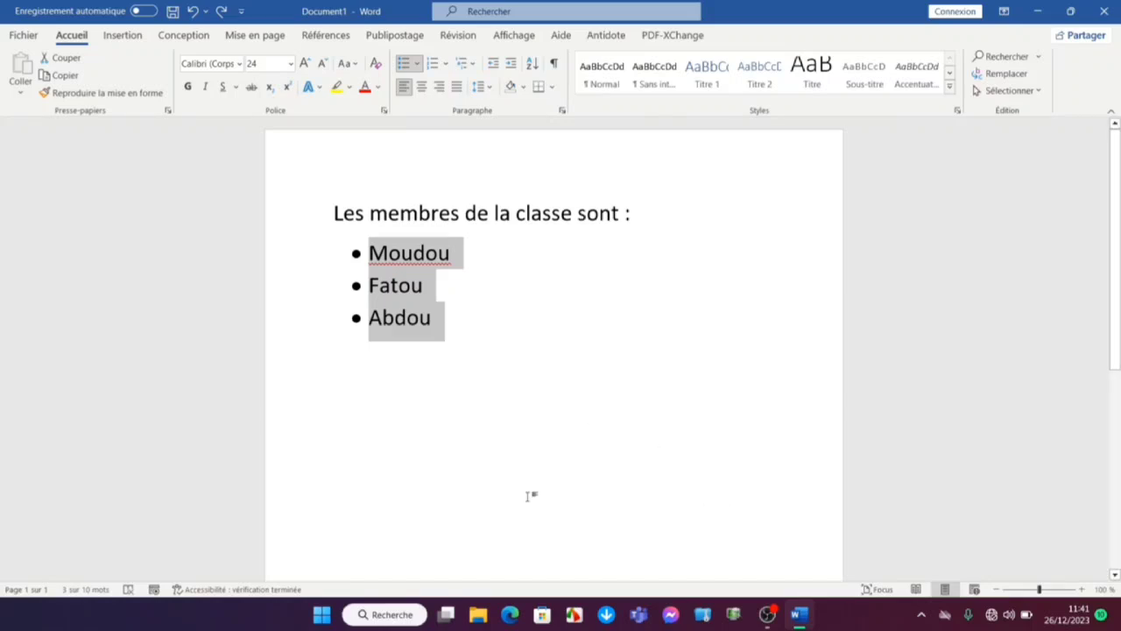
Number the three names by defining a new numbering format with the 1, 2, 3 style and left alignment
{"action": "left_click", "coordinate": [444, 64]}
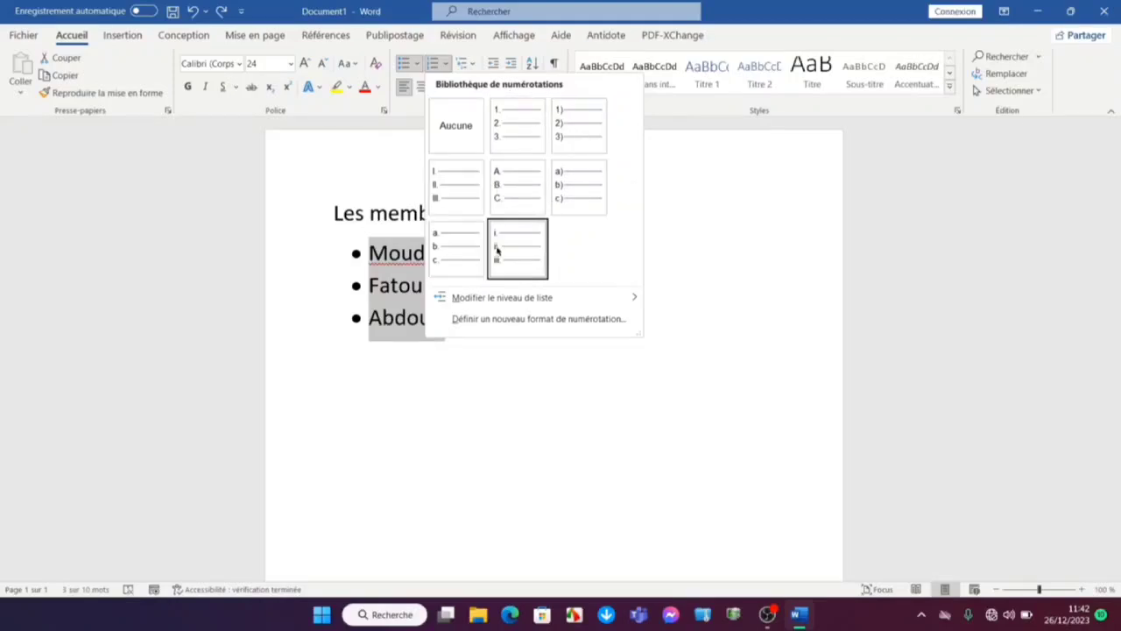
{"action": "left_click", "coordinate": [522, 319]}
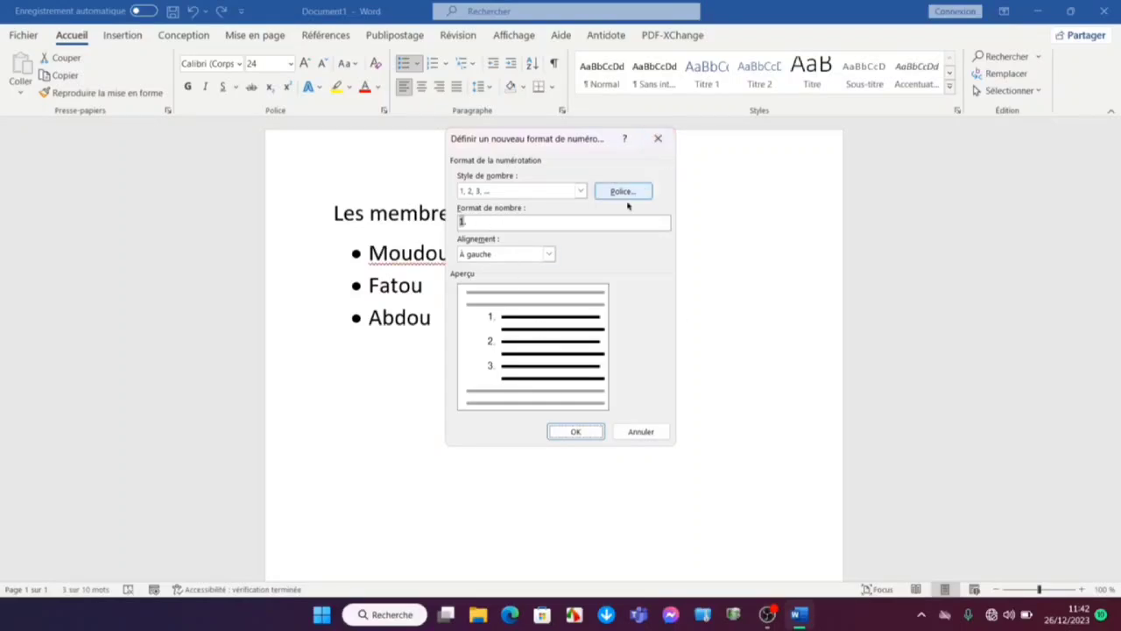
{"action": "left_click", "coordinate": [577, 429]}
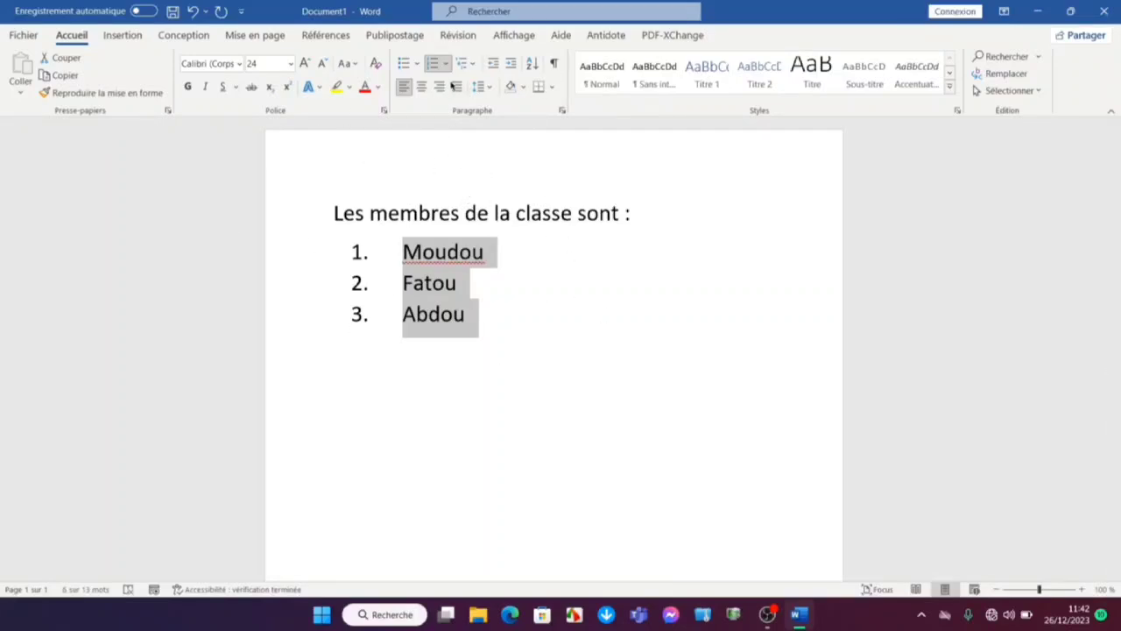
Apply the multilevel list format 1), a), i) to the three names
{"action": "left_click", "coordinate": [465, 65]}
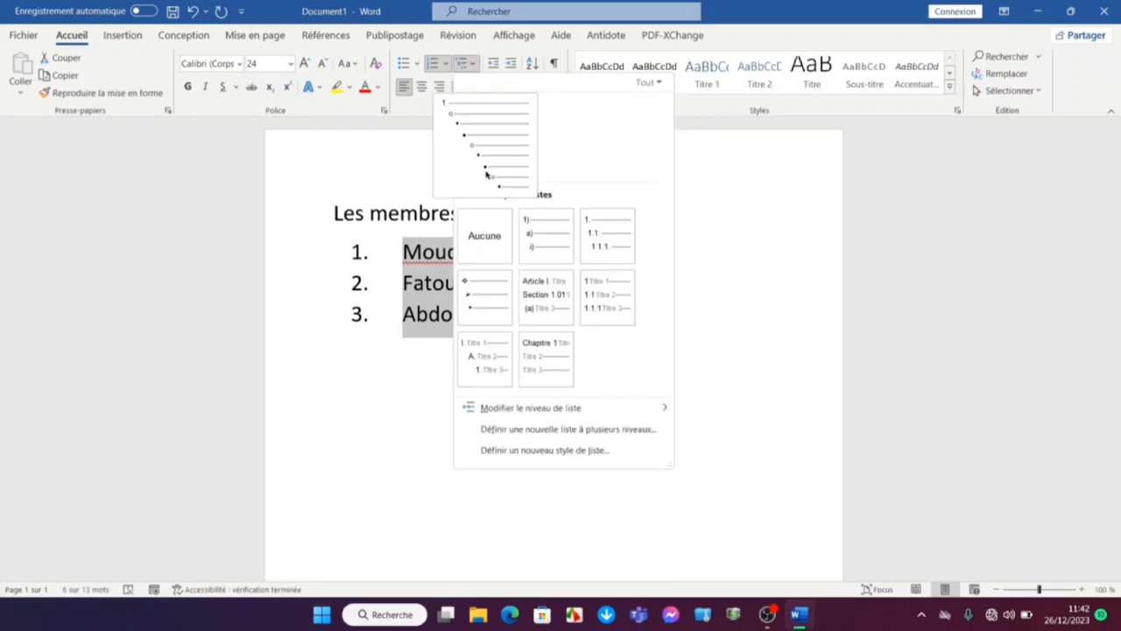
{"action": "mouse_move", "coordinate": [496, 145]}
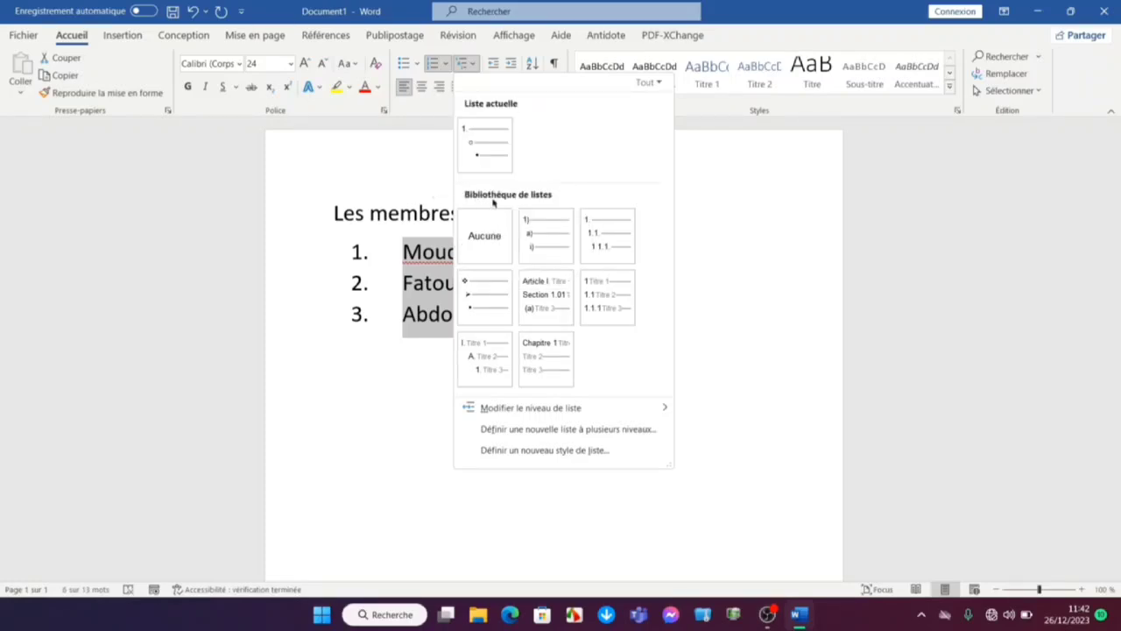
{"action": "left_click", "coordinate": [542, 230]}
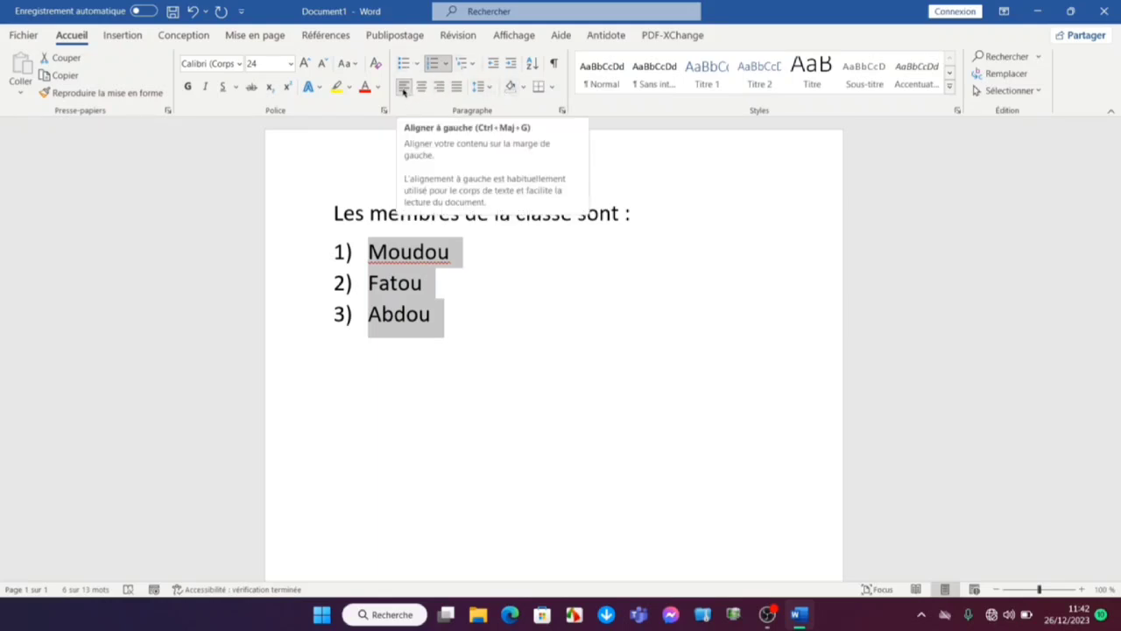
Try right, left, centred and justified alignment on the numbered names, and leave them centred
{"action": "key", "text": "ctrl+j"}
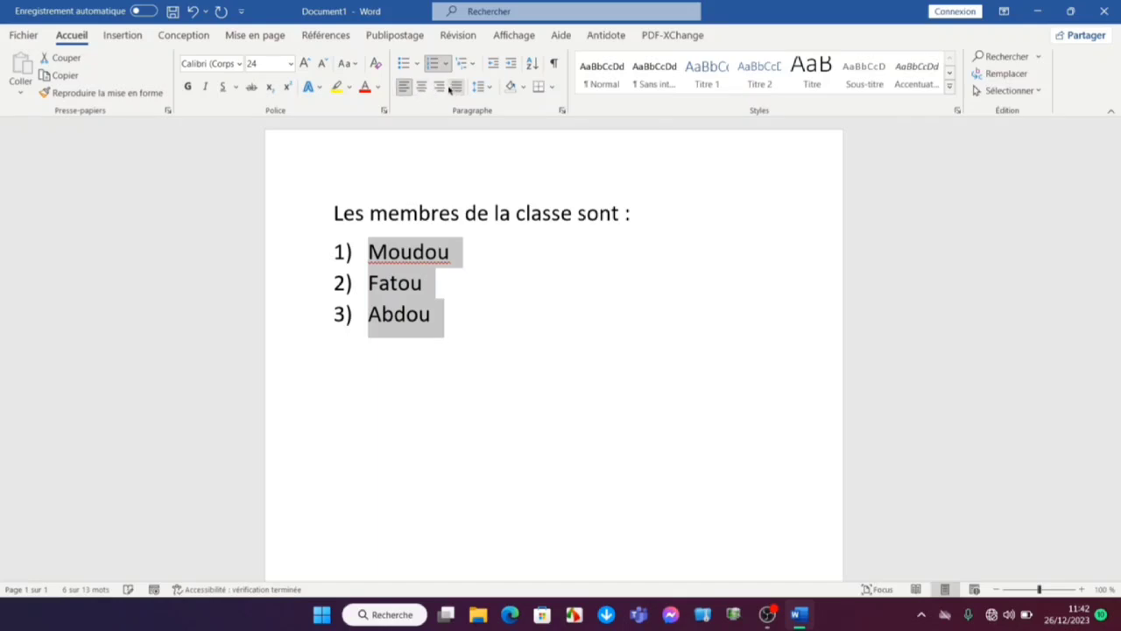
{"action": "left_click", "coordinate": [433, 87]}
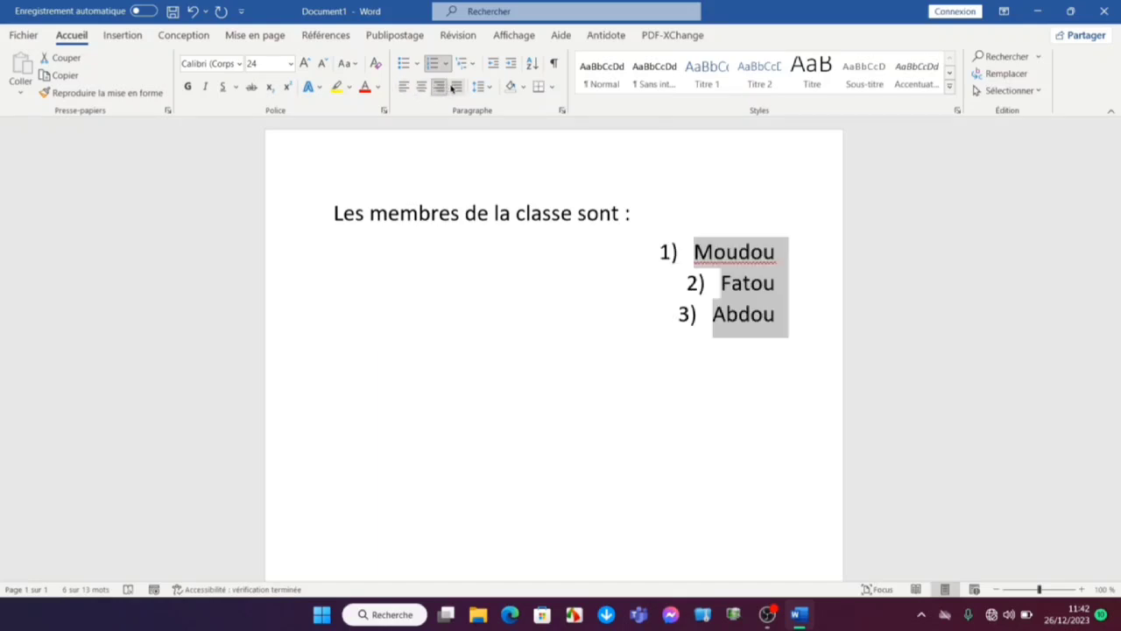
{"action": "left_click", "coordinate": [403, 87]}
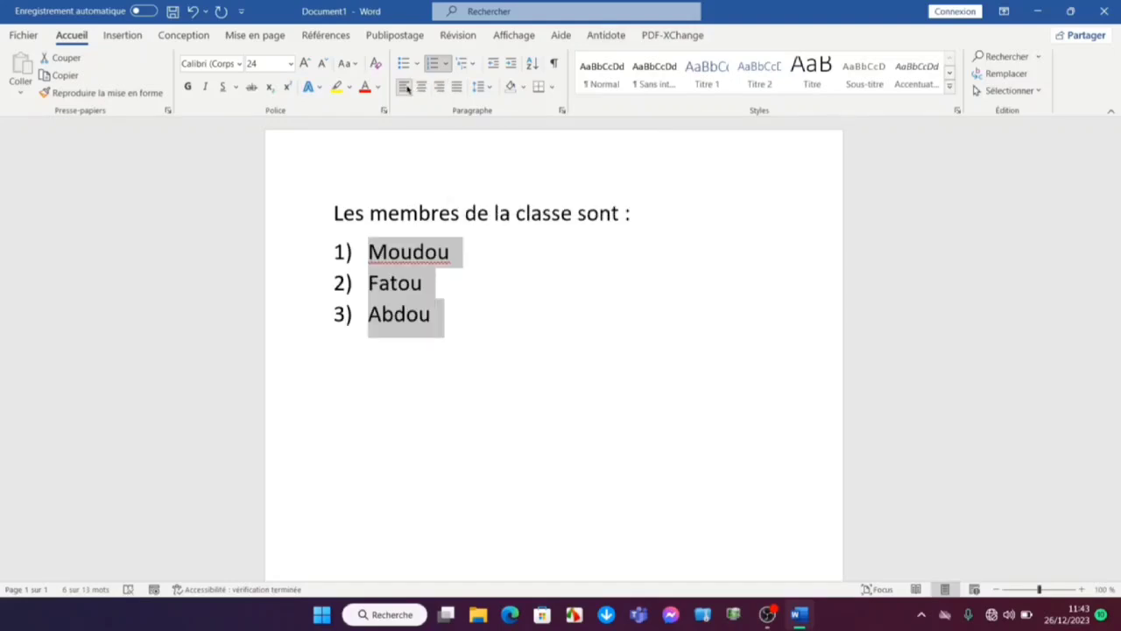
{"action": "left_click", "coordinate": [419, 88]}
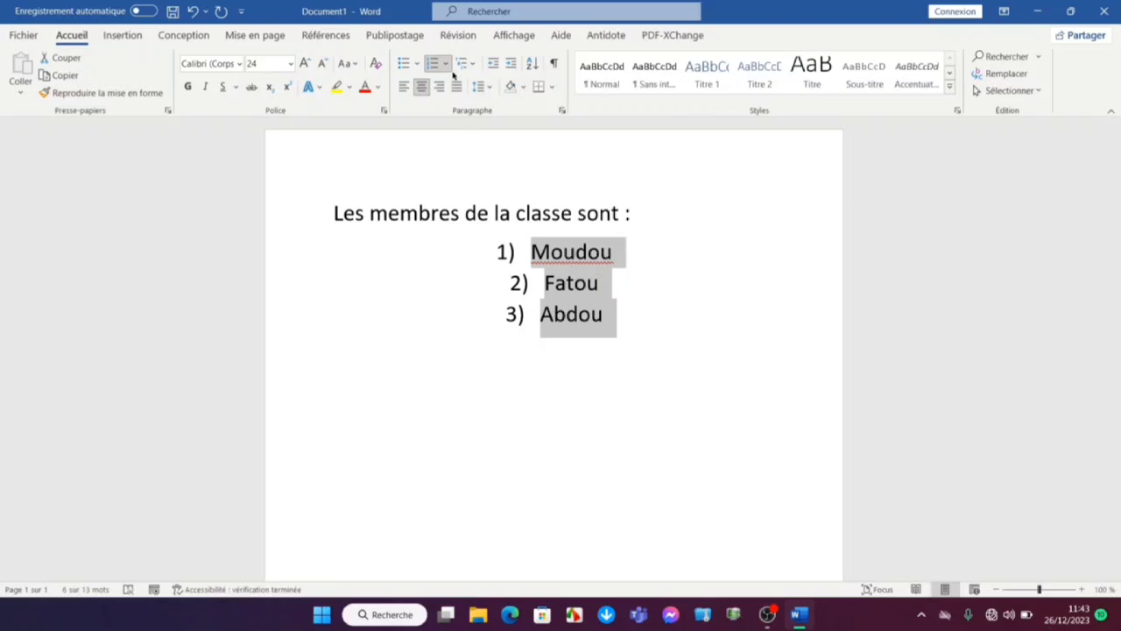
{"action": "left_click", "coordinate": [455, 89]}
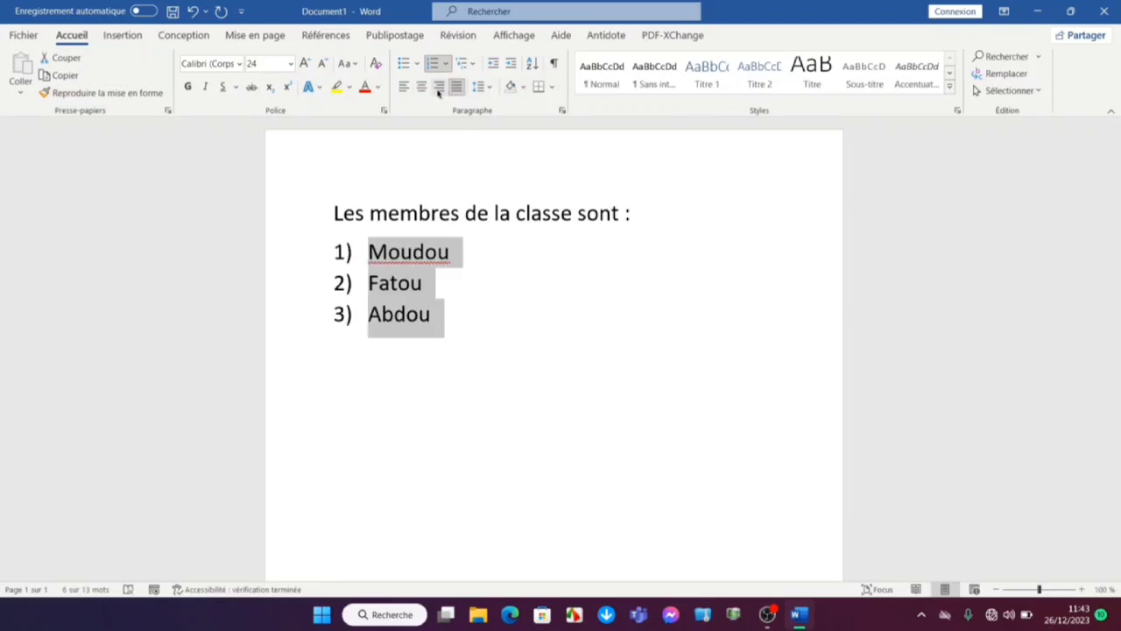
{"action": "left_click", "coordinate": [439, 87]}
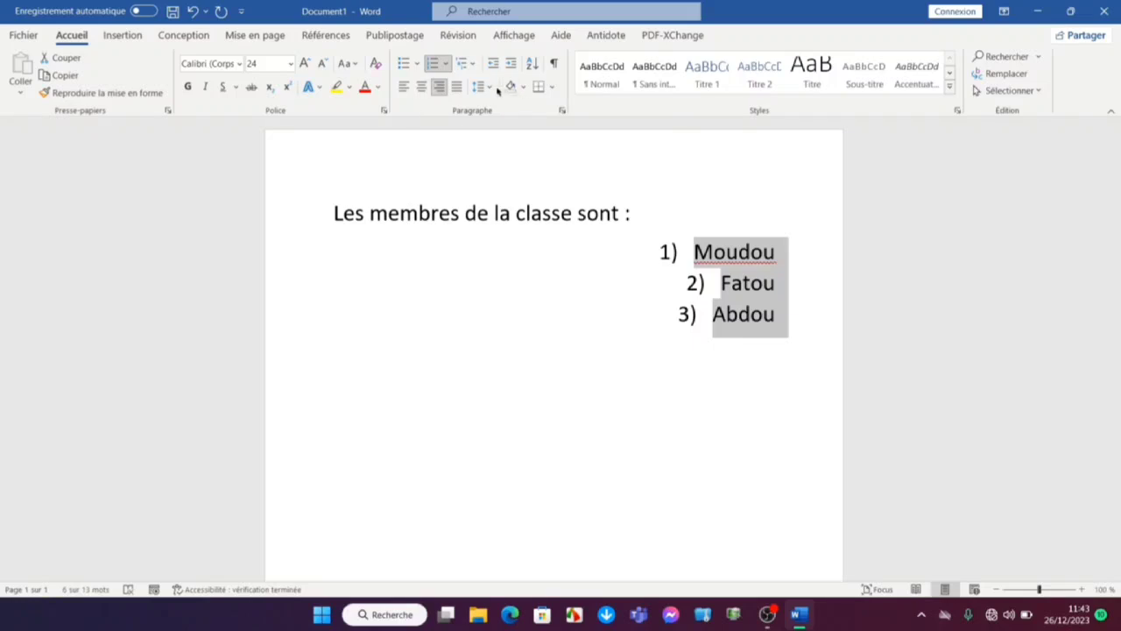
{"action": "left_click", "coordinate": [422, 87]}
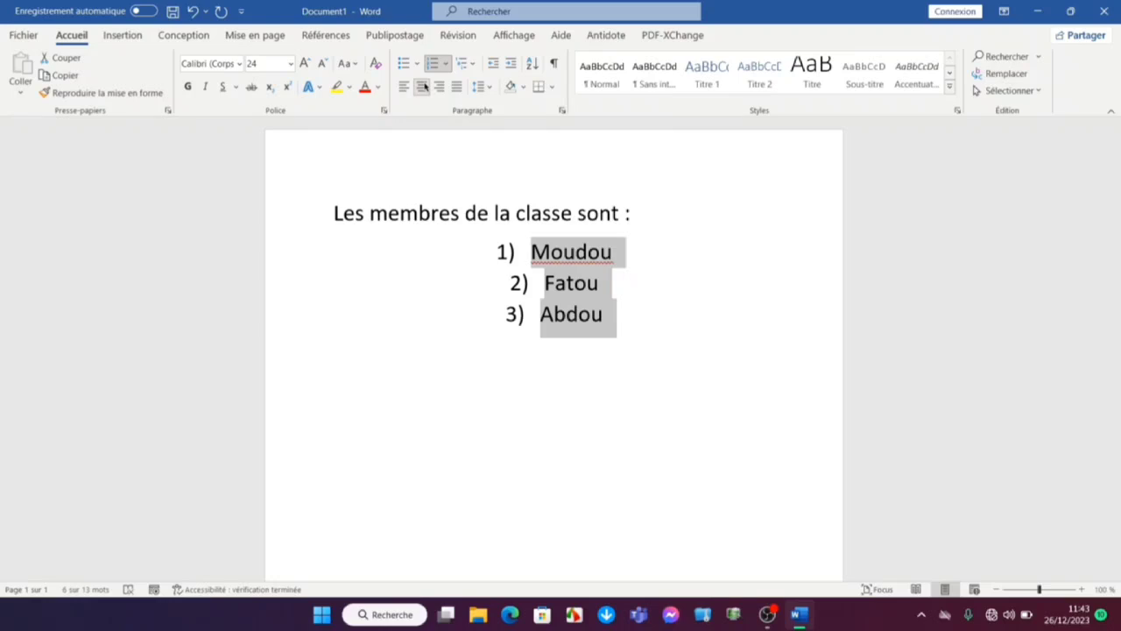
Open the line spacing choices for the numbered names
{"action": "left_click", "coordinate": [482, 87]}
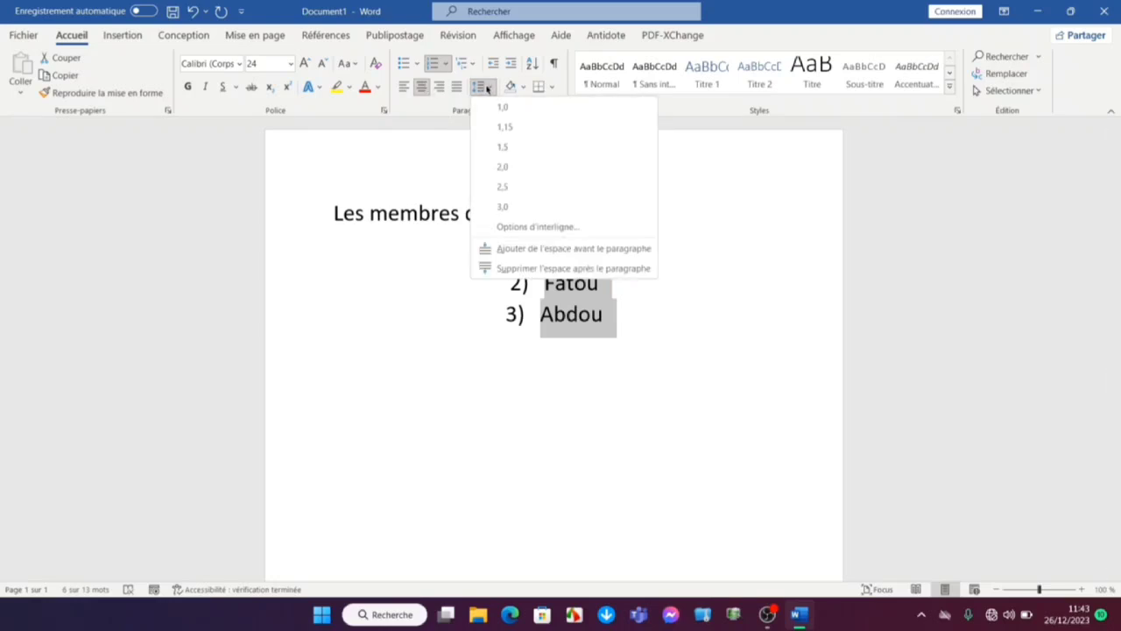